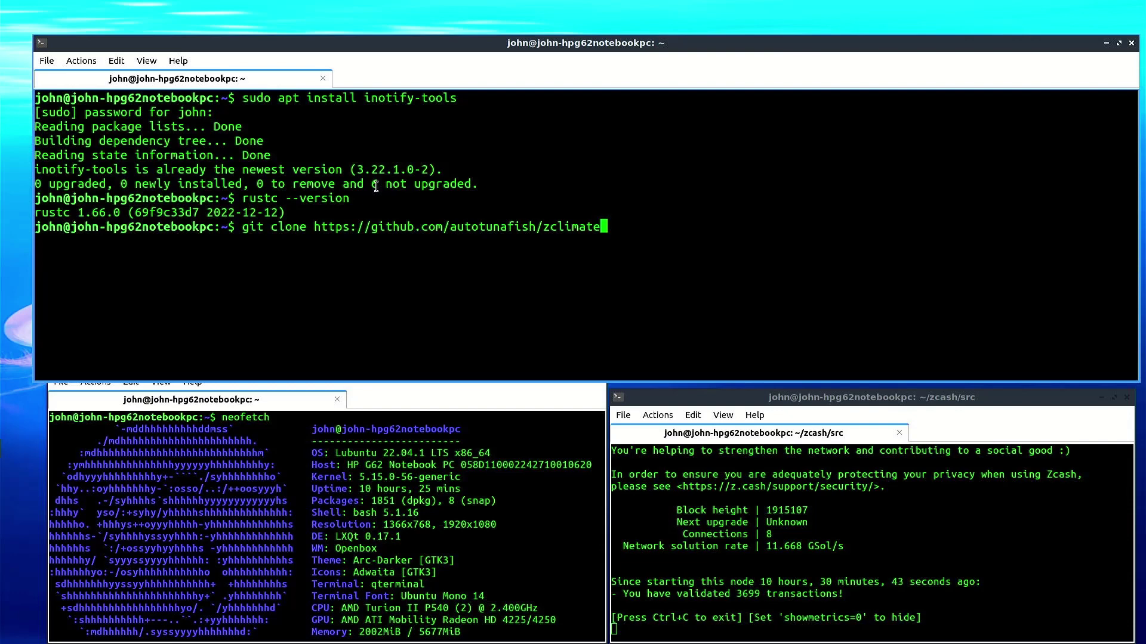
key(Return)
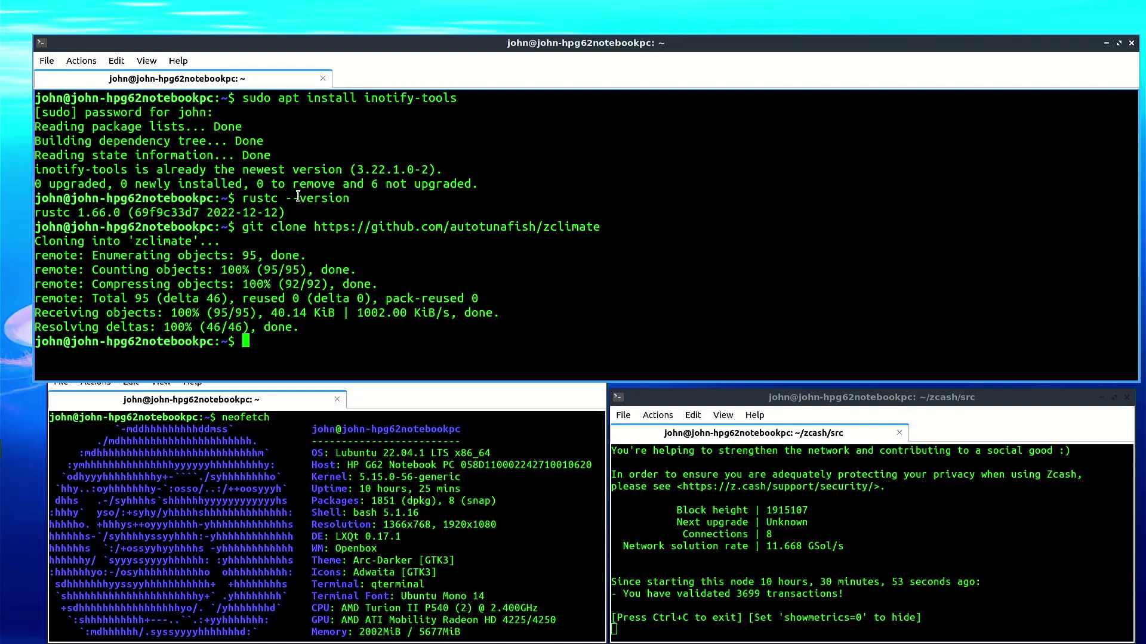
text(cargo new cl)
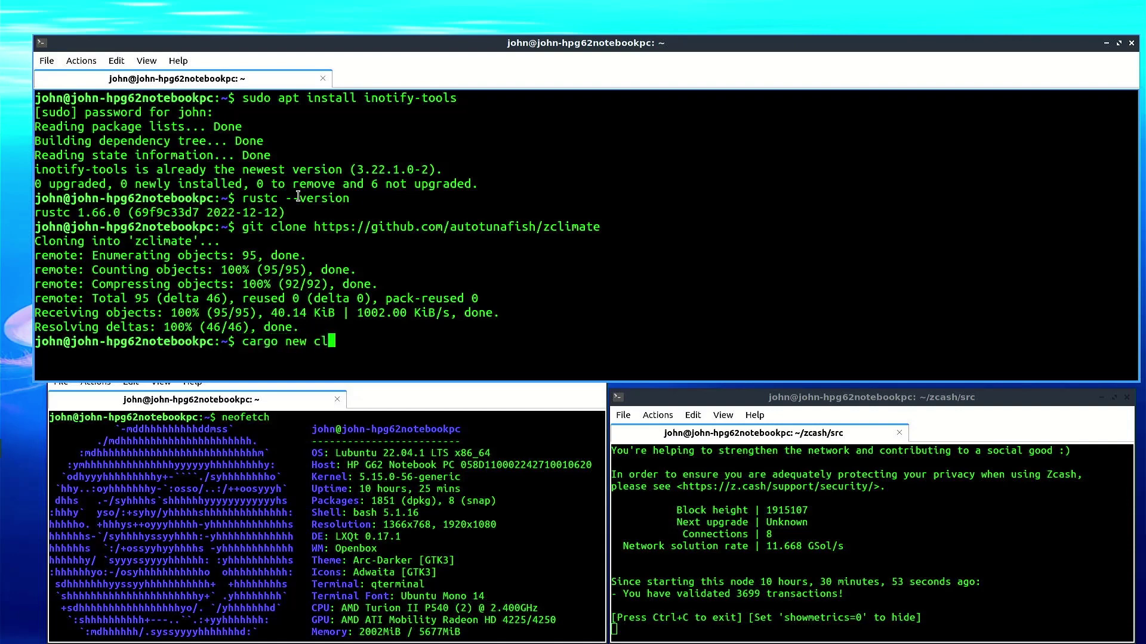
text(imate --bin)
key(Return)
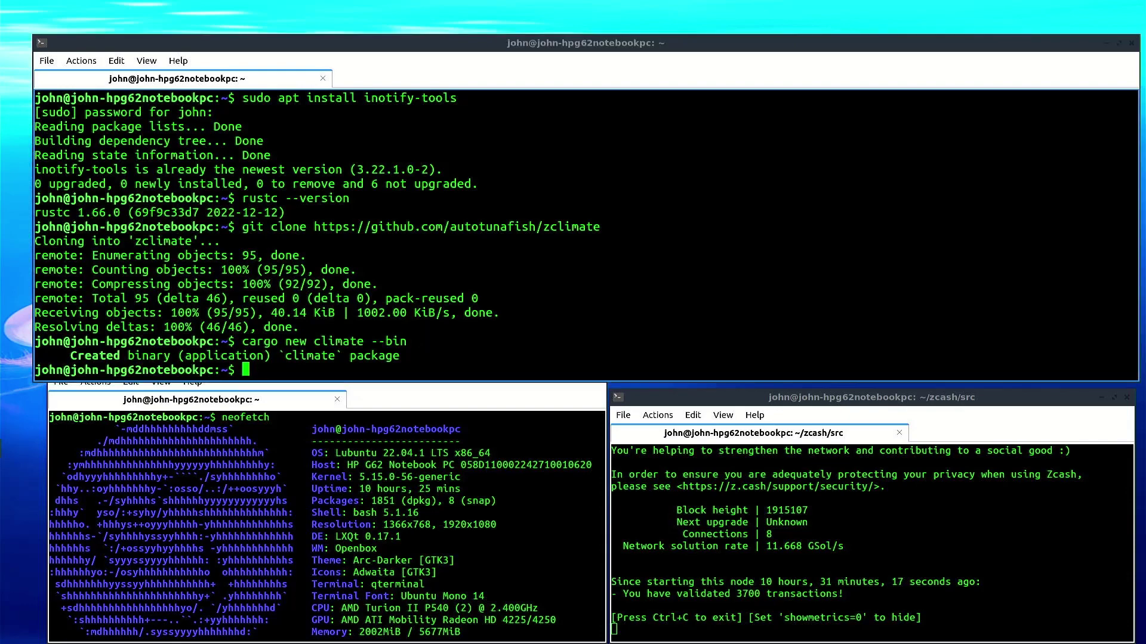
- In the file manager, move main.rs and Cargo.toml from the zclimate folder to the climate folder, overwriting the existing Cargo.toml
key(alt+Tab)
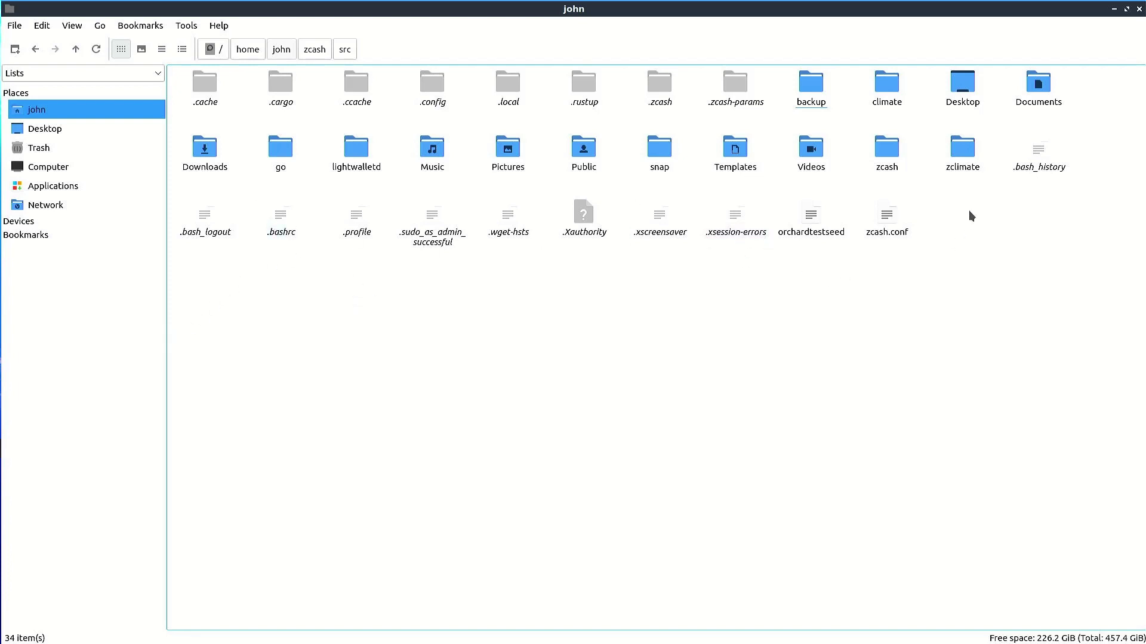
double_click(968, 158)
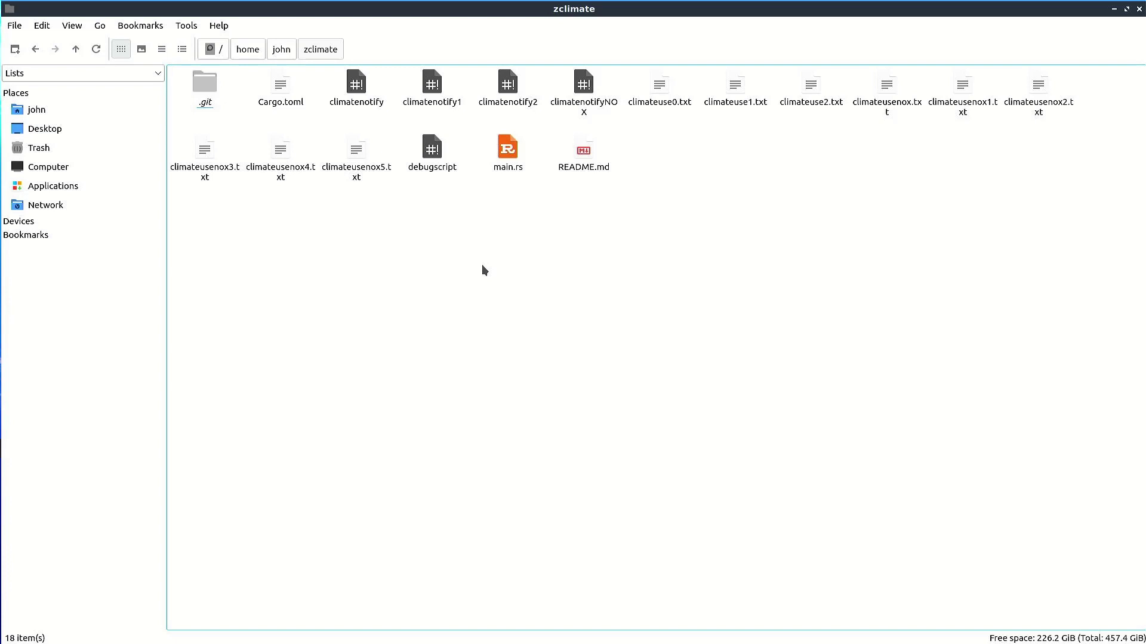
click(508, 166)
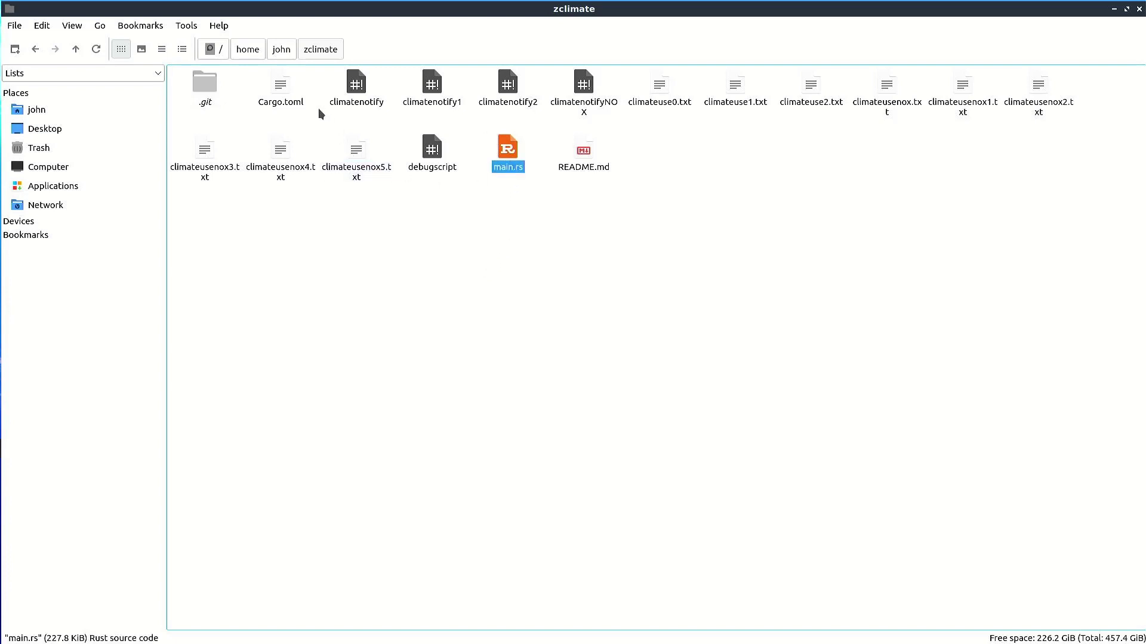
ctrl+click(278, 95)
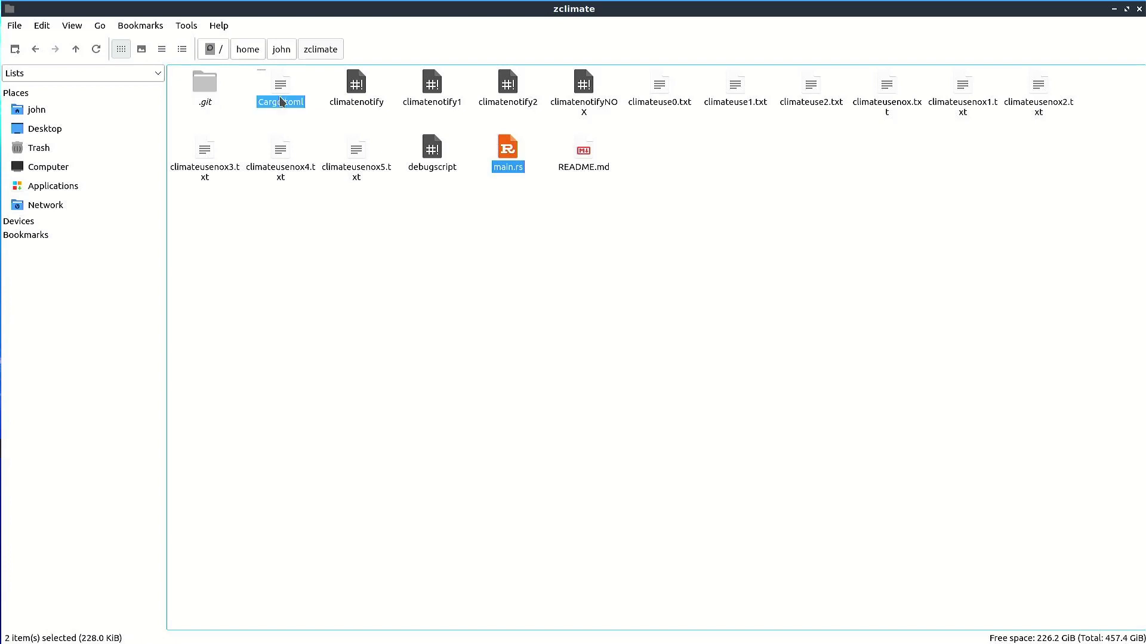
right_click(516, 167)
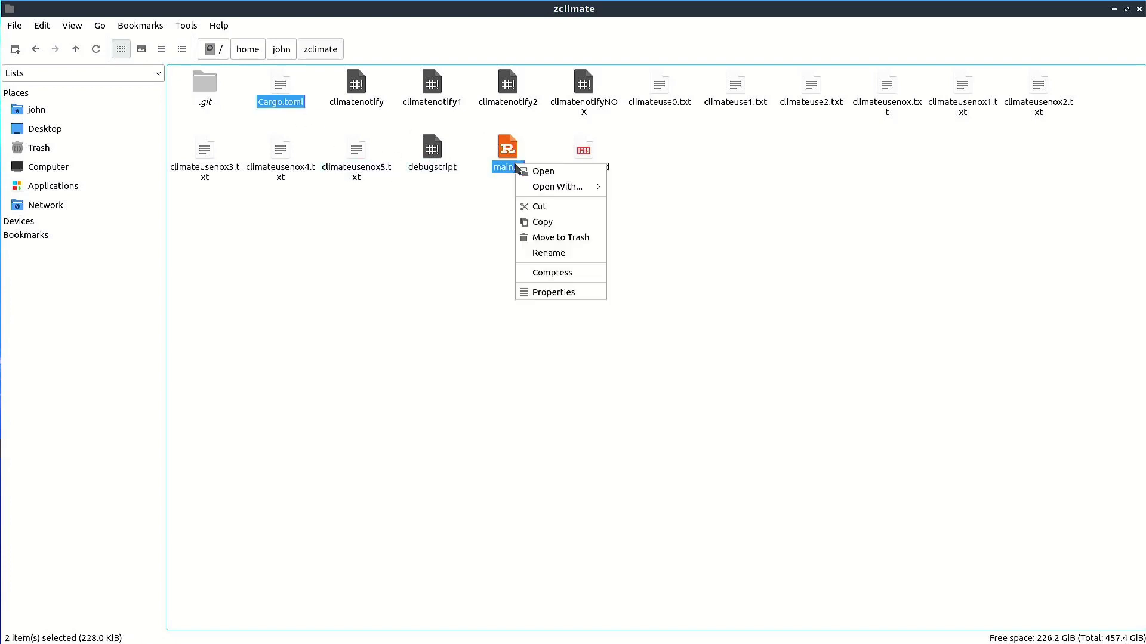
click(549, 206)
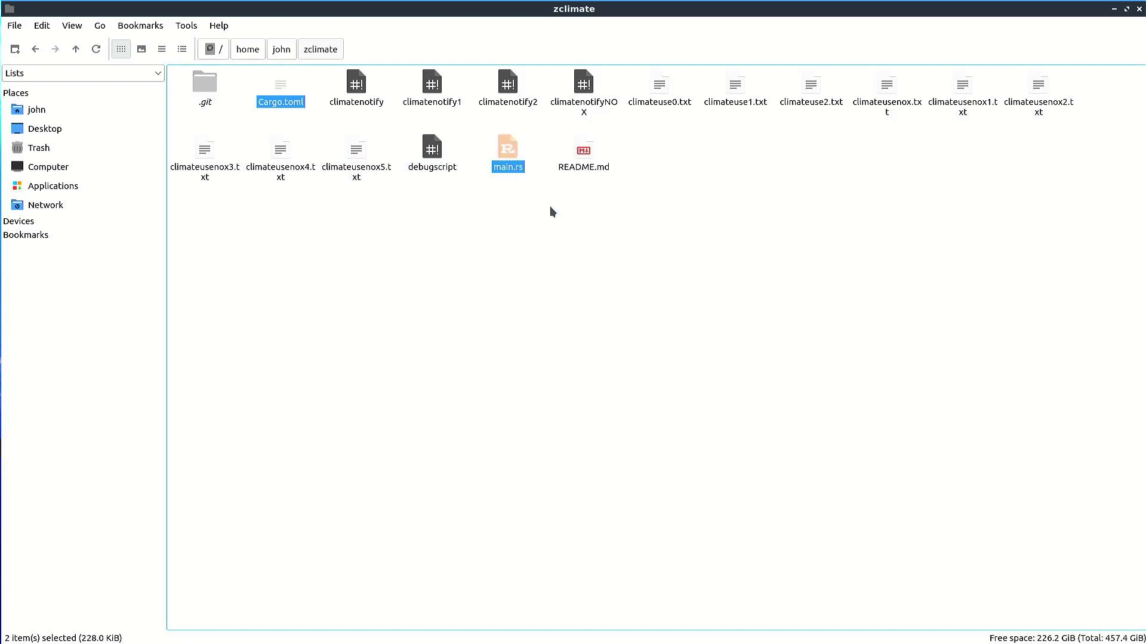
click(86, 111)
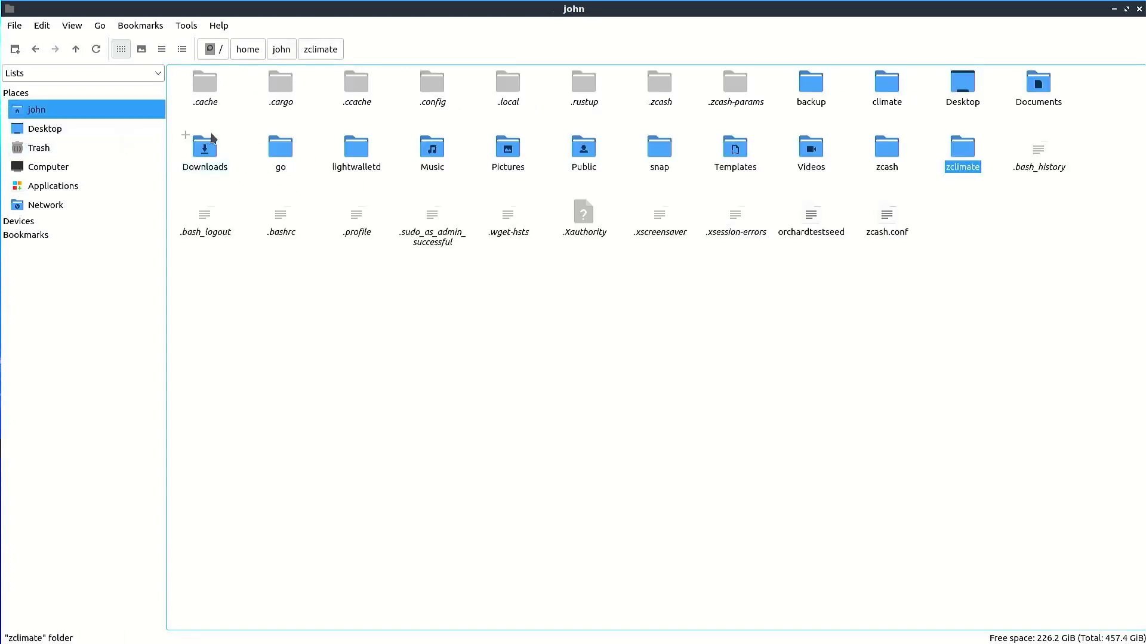
double_click(881, 105)
right_click(726, 168)
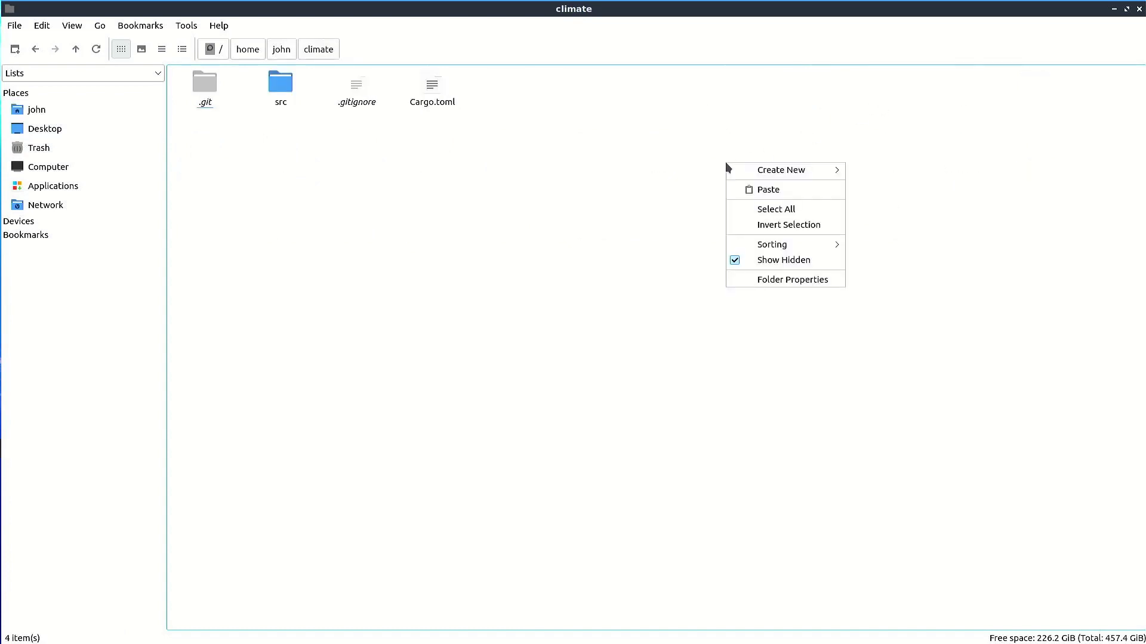
click(774, 190)
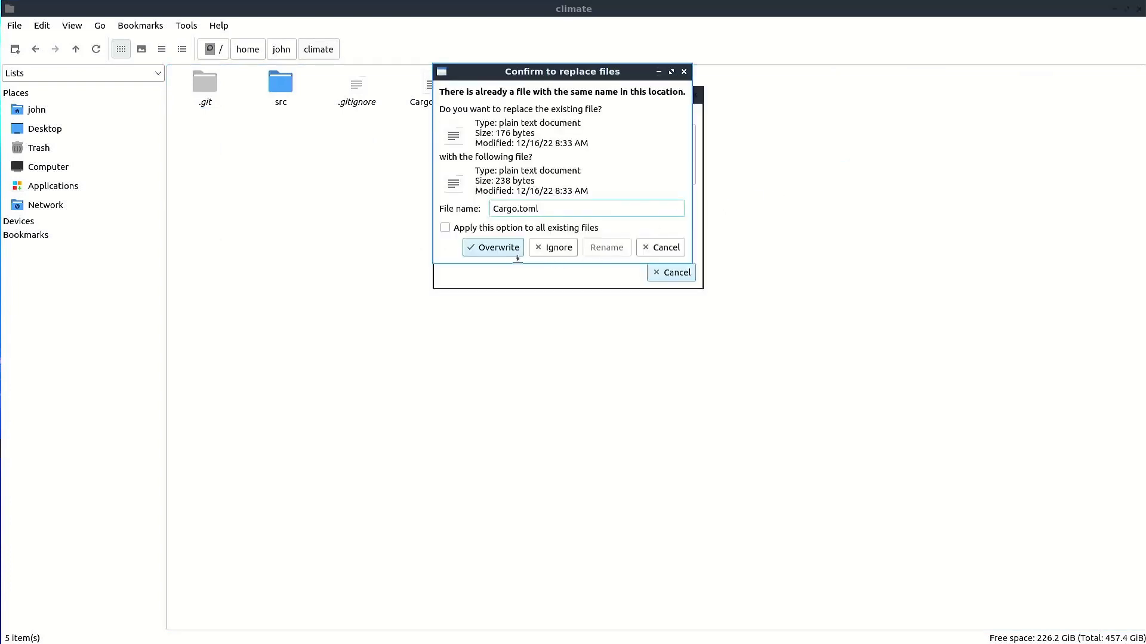
click(503, 247)
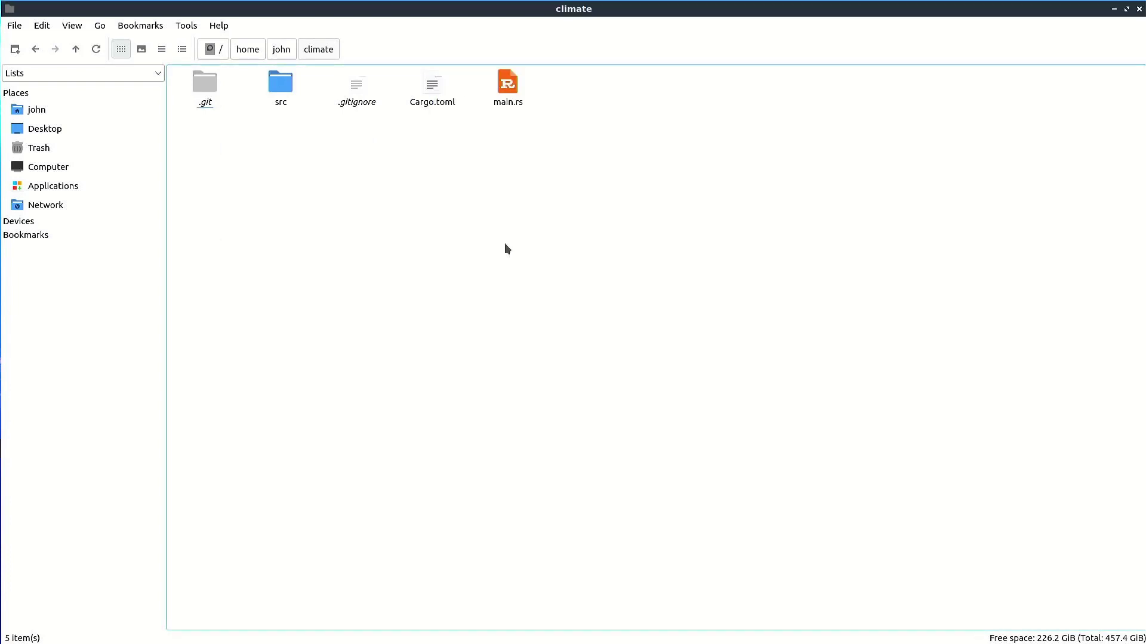
- Move main.rs from the climate folder into its src subfolder, overwriting the existing main.rs
drag(506, 93, 279, 97)
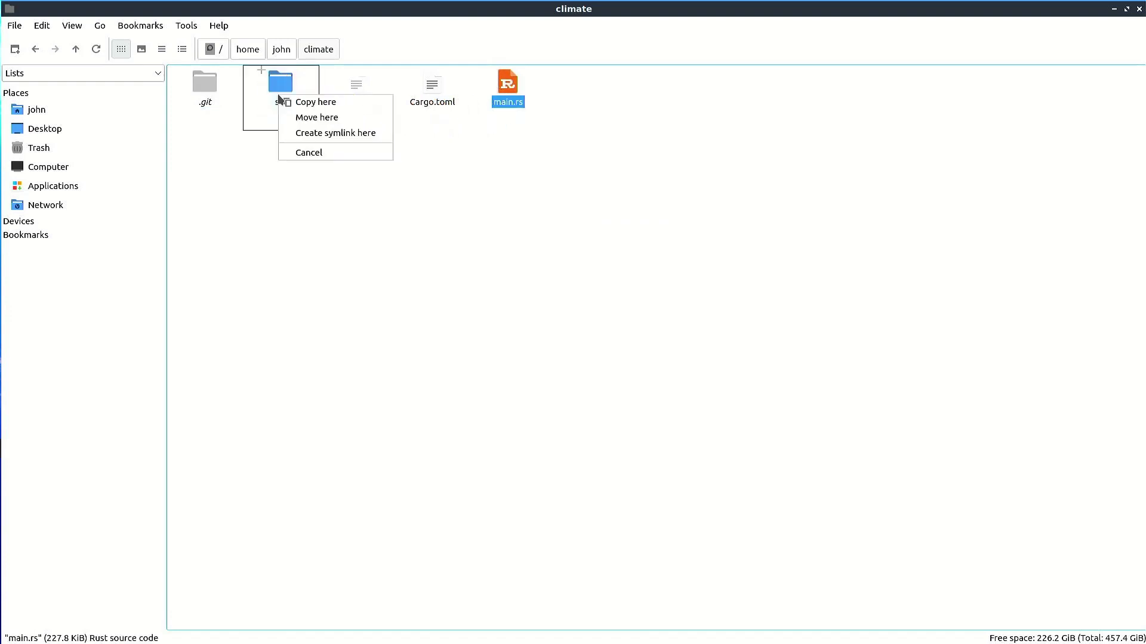
click(314, 117)
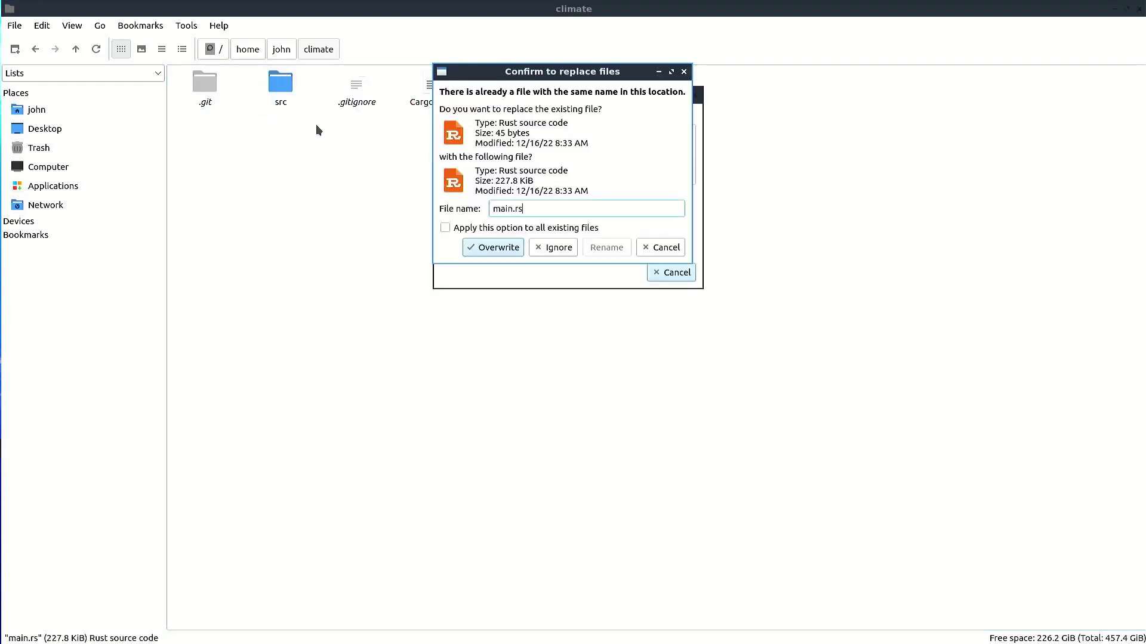
click(492, 249)
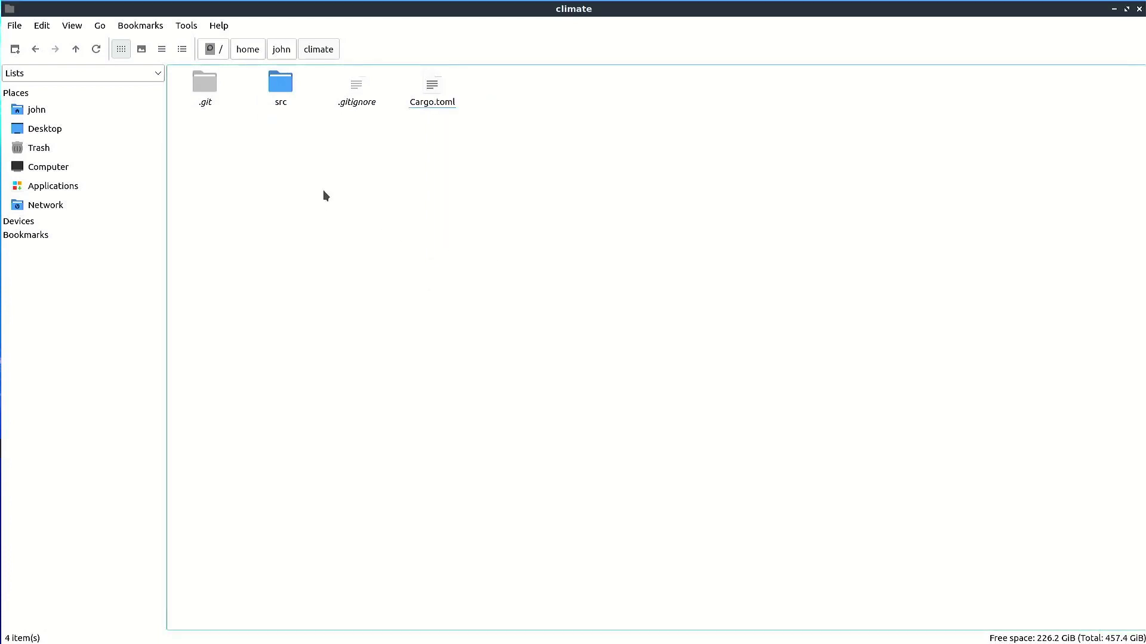
- In the zclimate folder, set Other access to Read and write for all climatenotify scripts, climateuse text files and debugscript
click(39, 55)
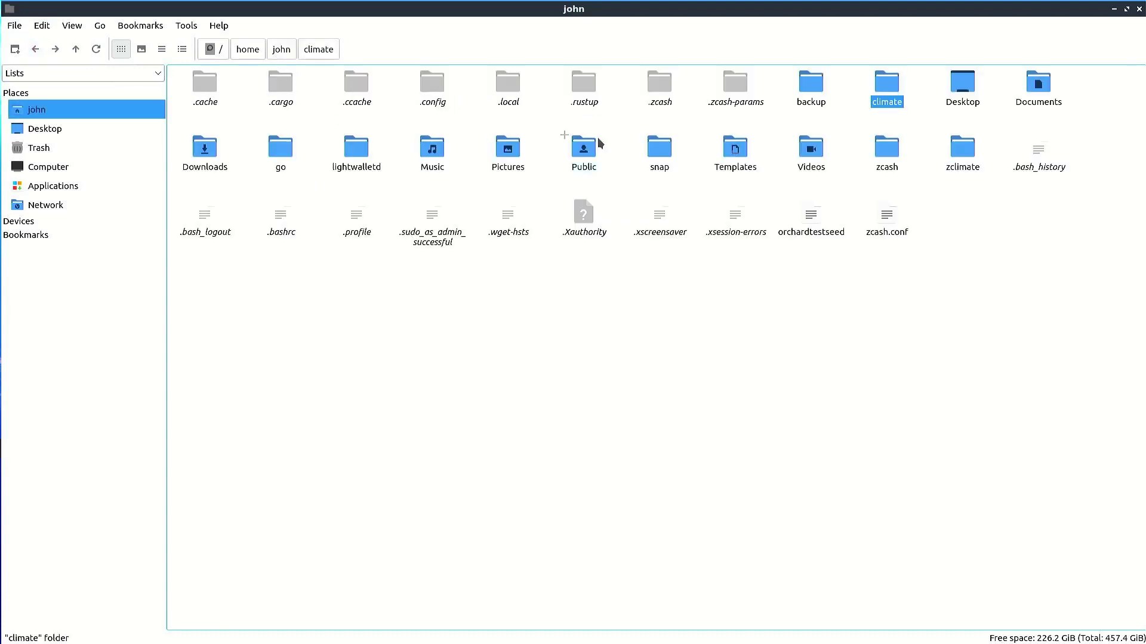
double_click(960, 162)
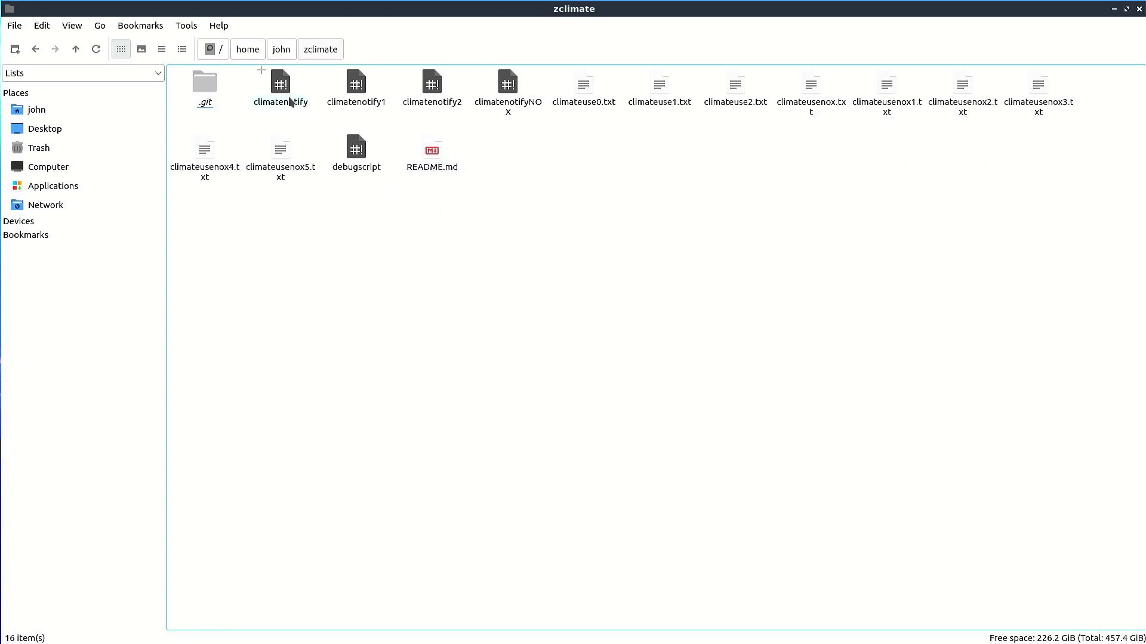
drag(241, 79, 1126, 121)
ctrl+click(211, 88)
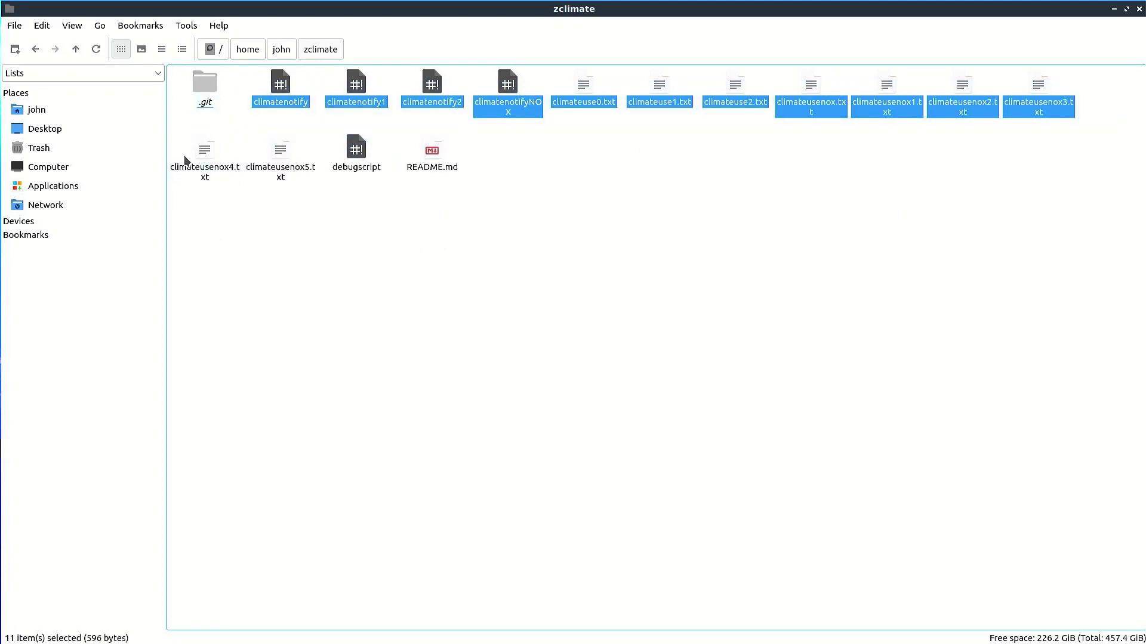
ctrl+click(226, 154)
drag(226, 155, 371, 171)
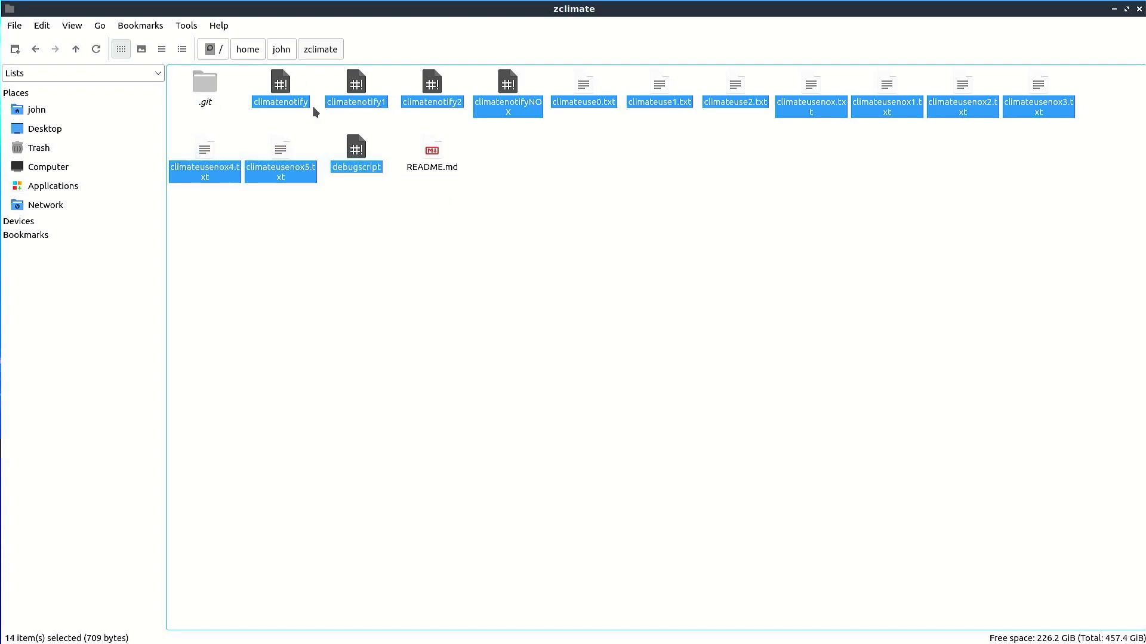
right_click(527, 111)
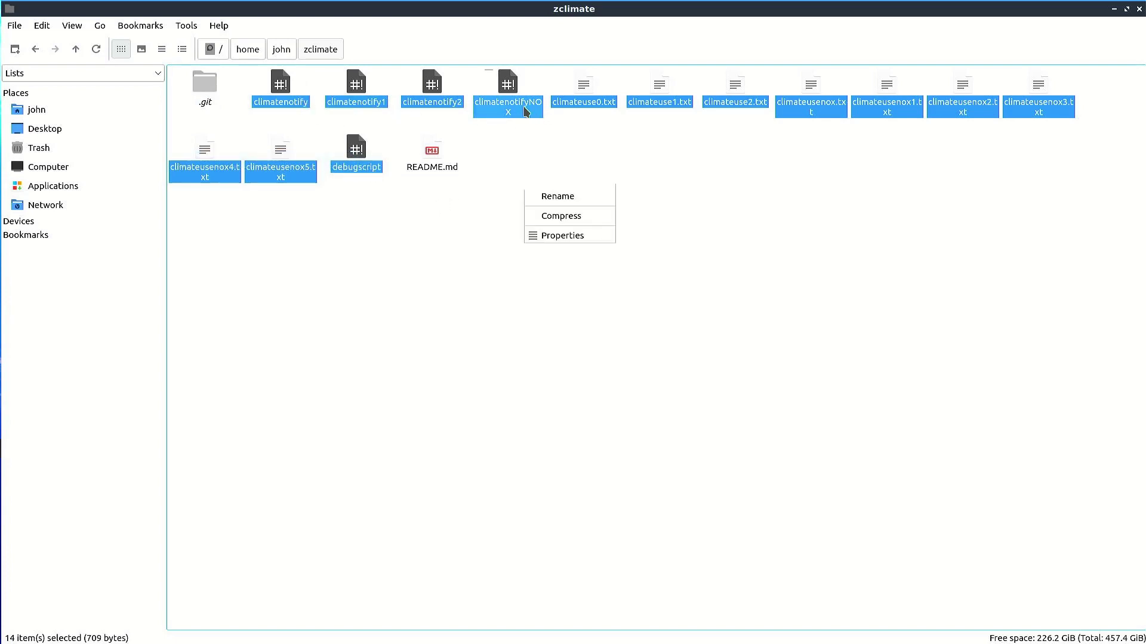
click(580, 237)
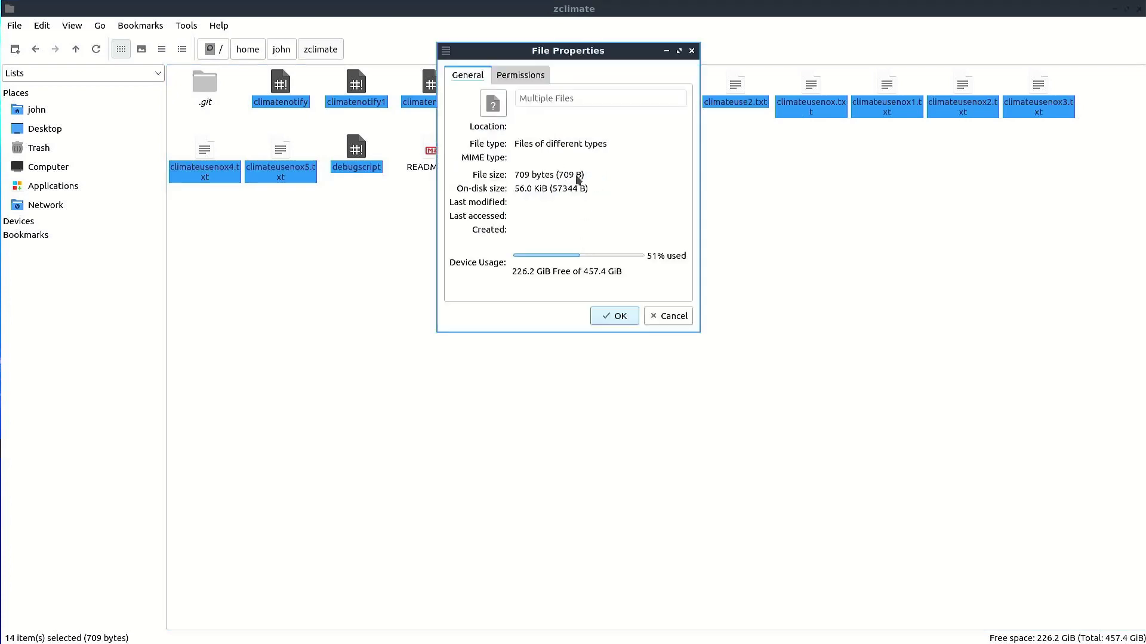
click(542, 77)
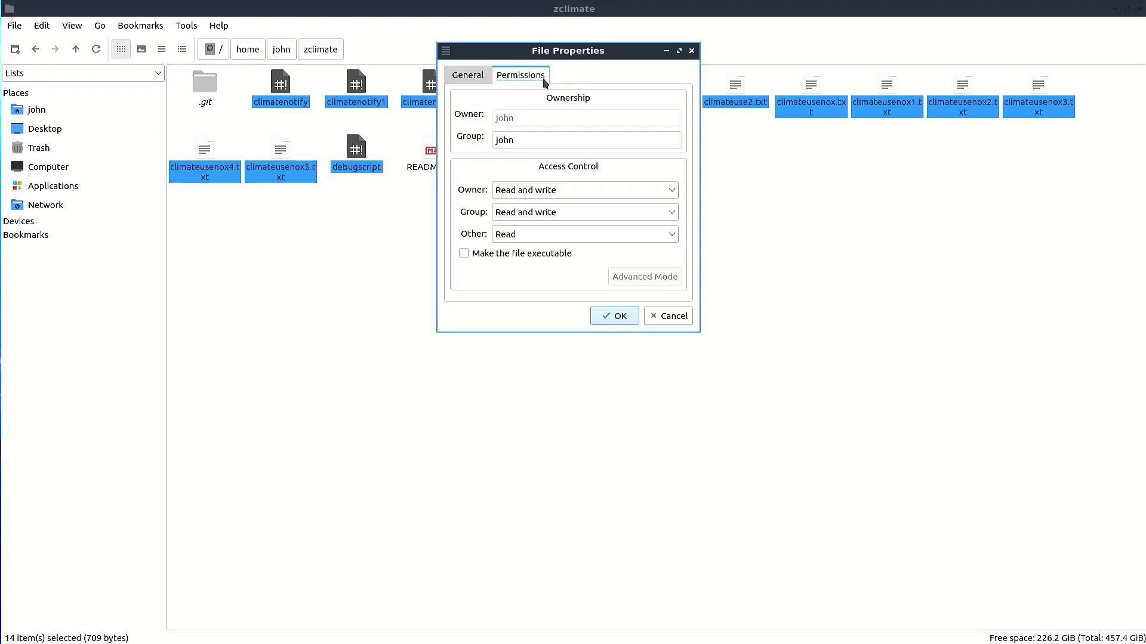
click(537, 234)
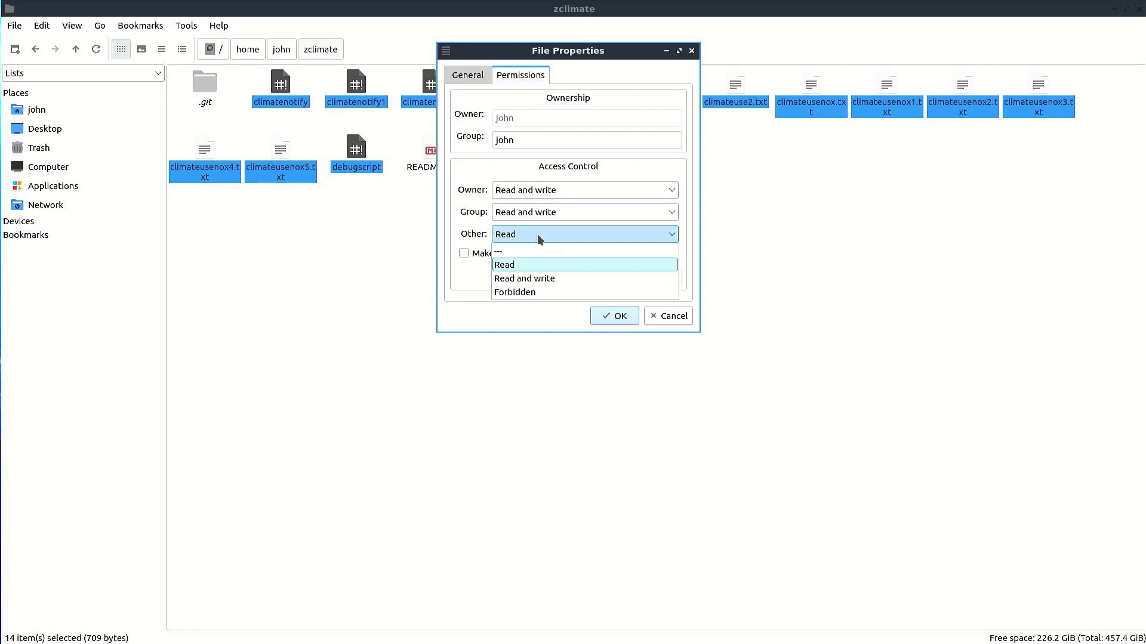
click(541, 281)
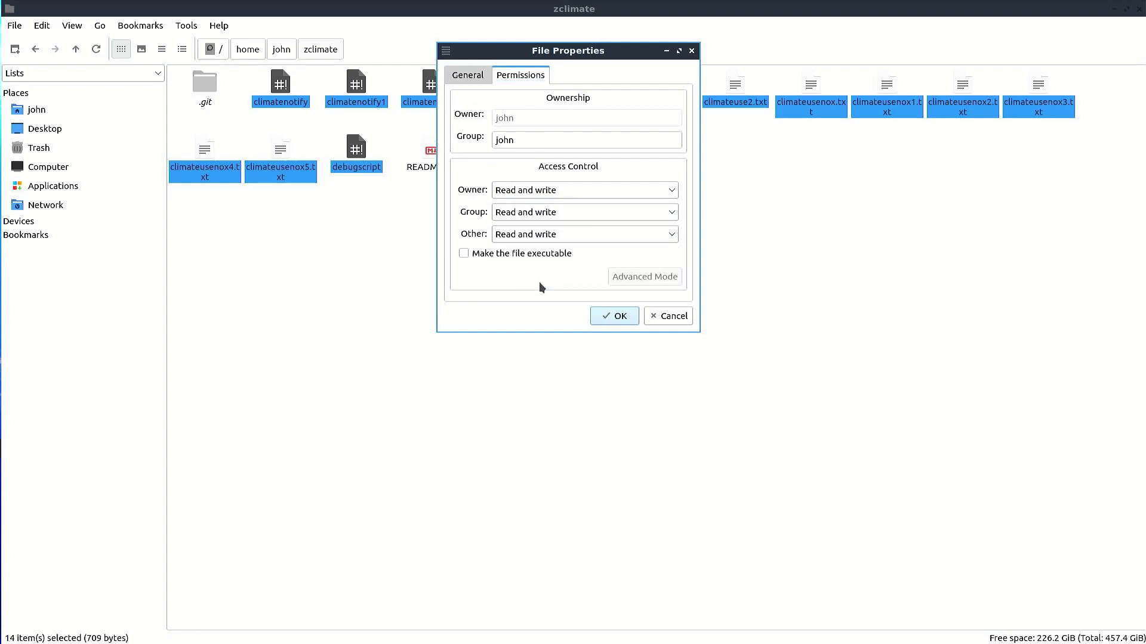
click(621, 317)
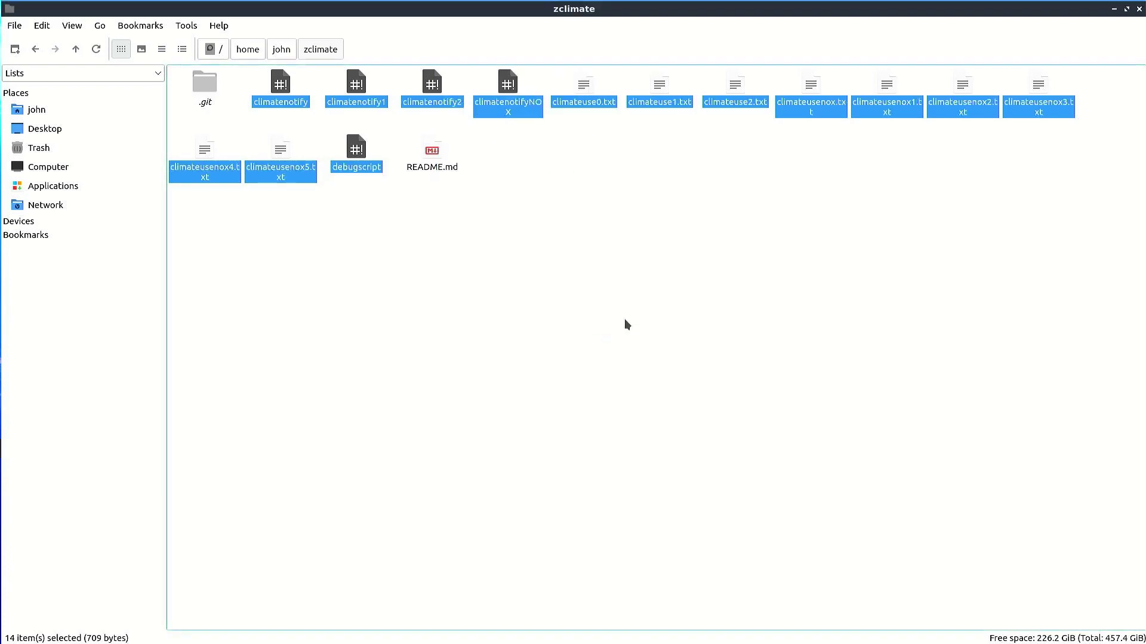
- Select the four climatenotify scripts, debugscript, climateusenox5.txt, climateusenox3.txt and climateusenox1.txt together in the zclimate folder
click(487, 249)
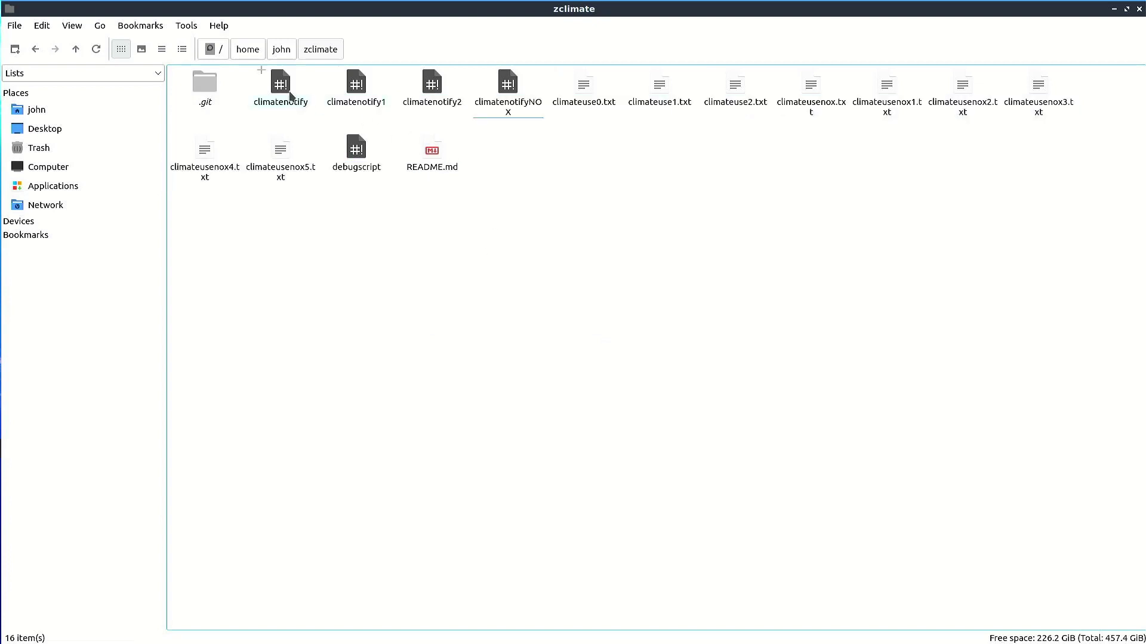
drag(254, 91, 542, 108)
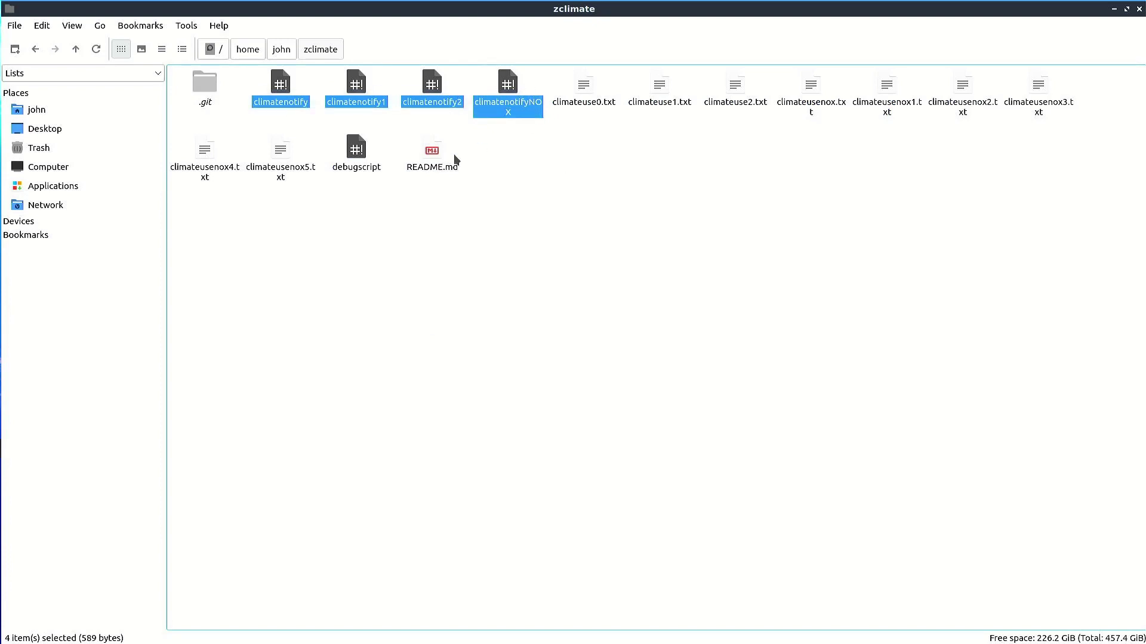
ctrl+click(360, 165)
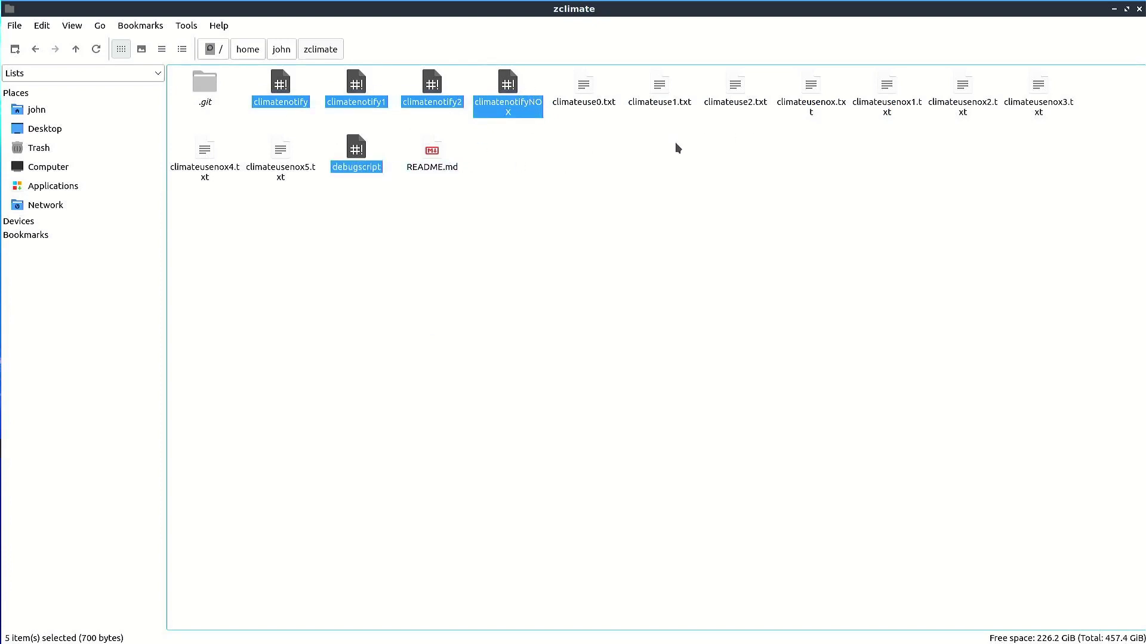
ctrl+click(284, 167)
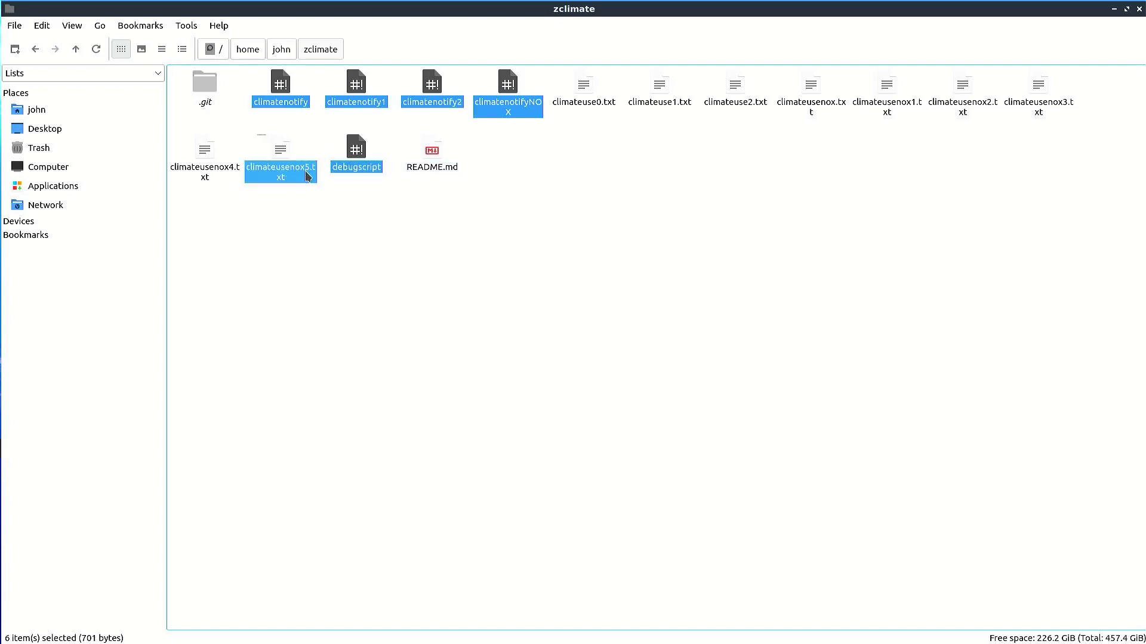
ctrl+click(1038, 106)
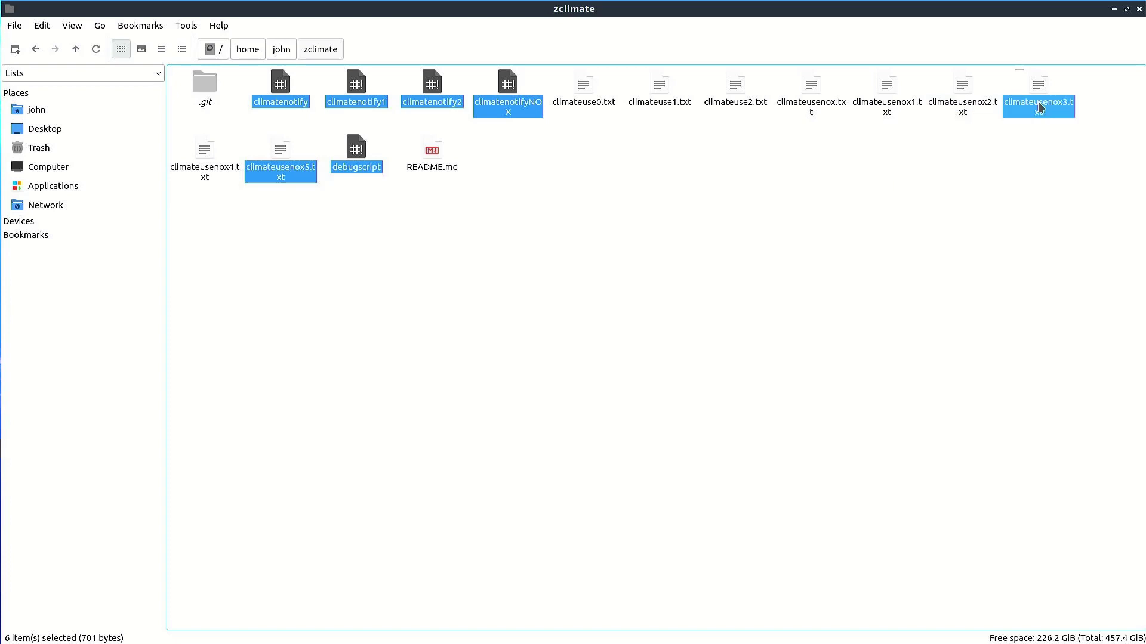
ctrl+click(893, 105)
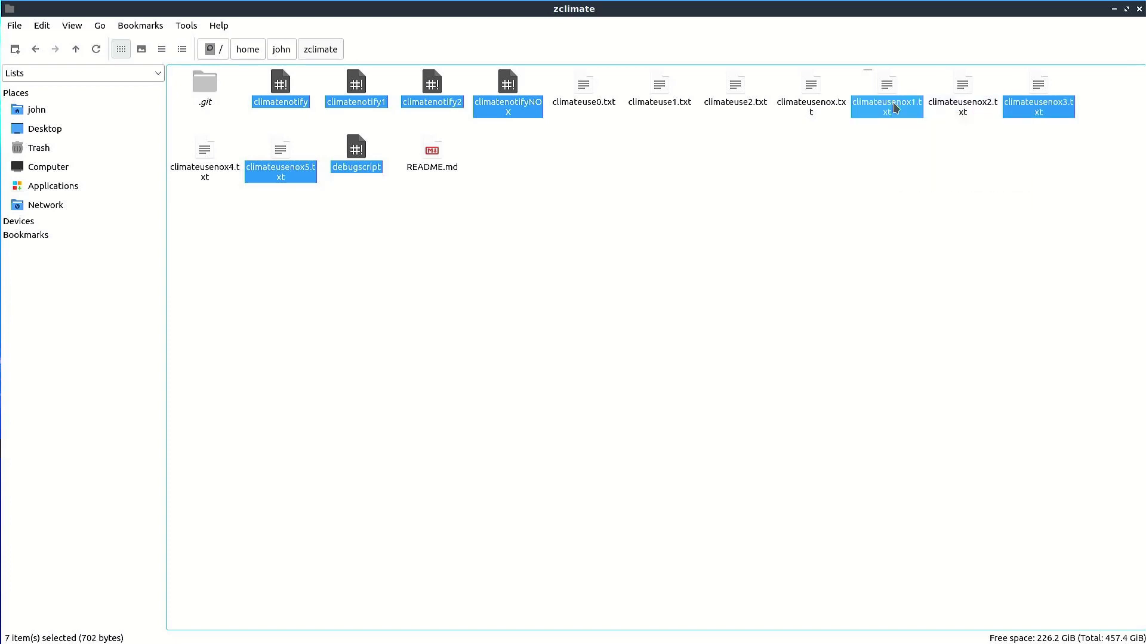
right_click(895, 107)
click(913, 112)
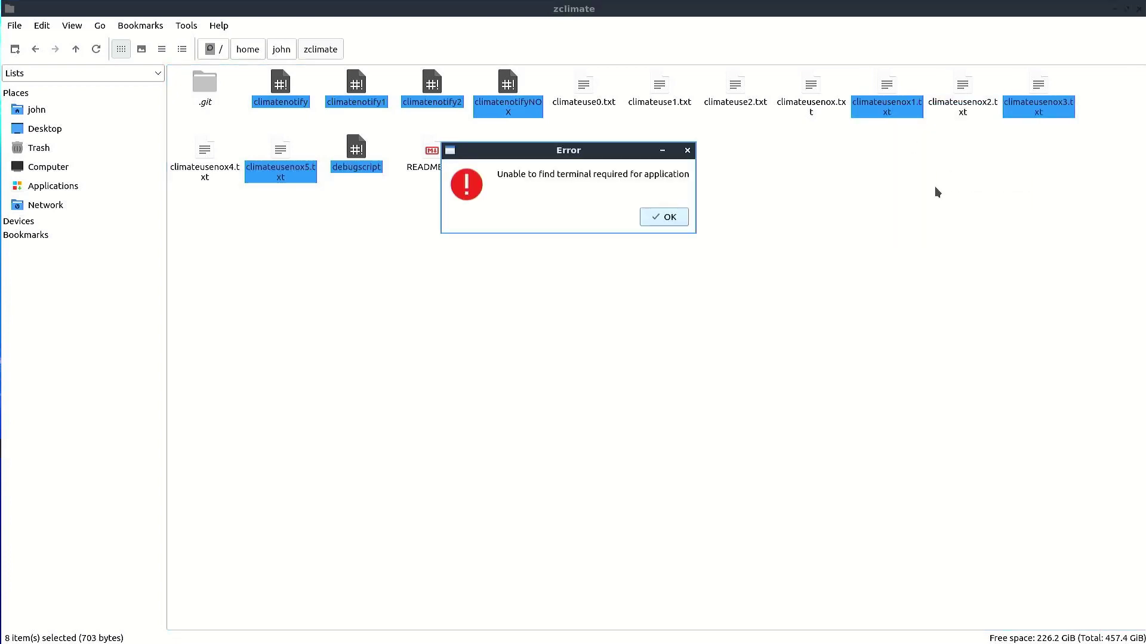
click(687, 151)
right_click(875, 102)
click(896, 107)
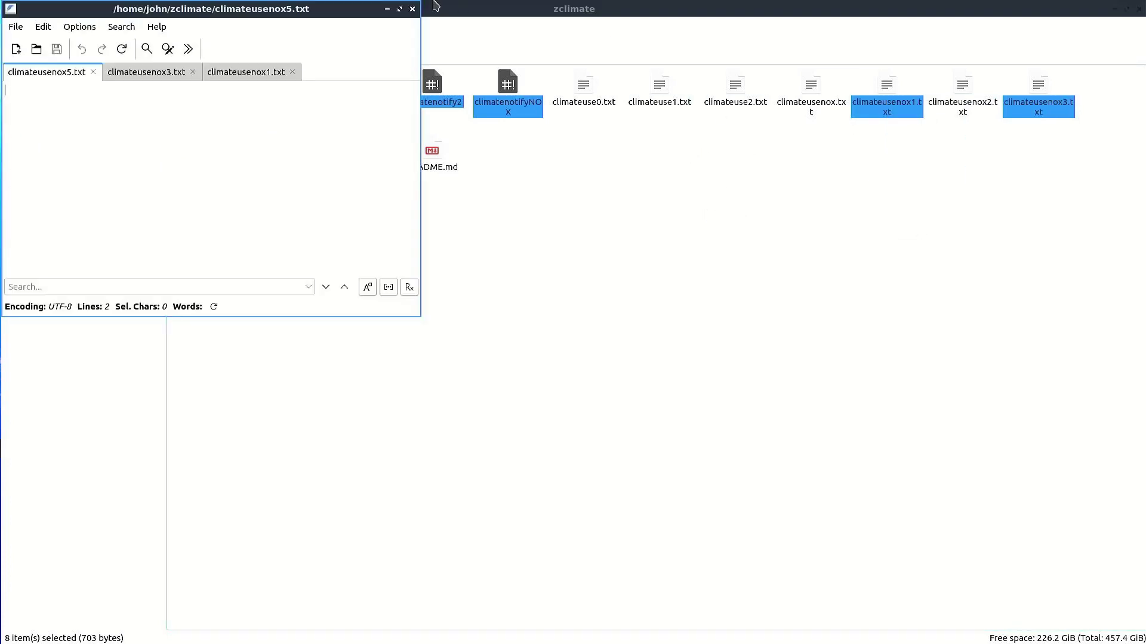
click(414, 9)
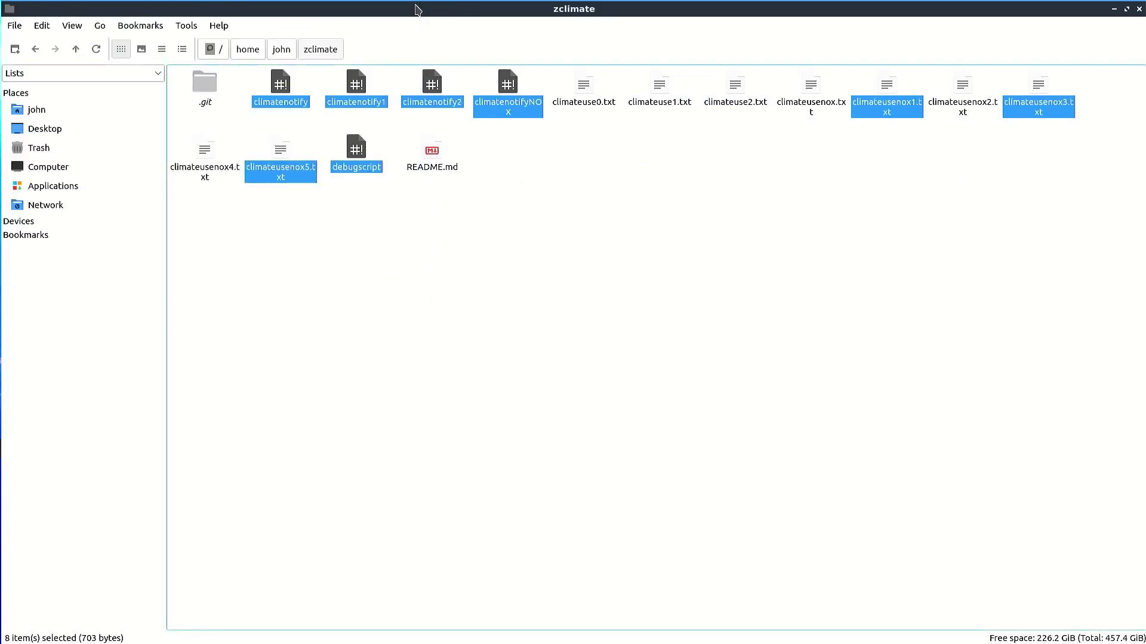
- Make the eight selected files in the zclimate folder executable, then clear the selection
right_click(528, 110)
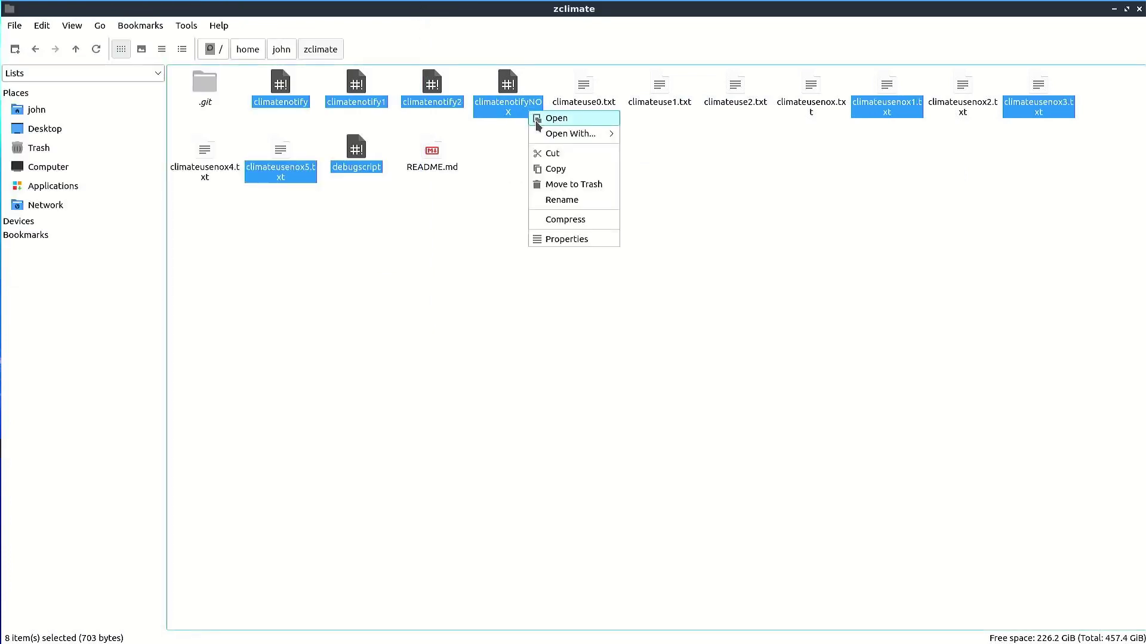
click(601, 239)
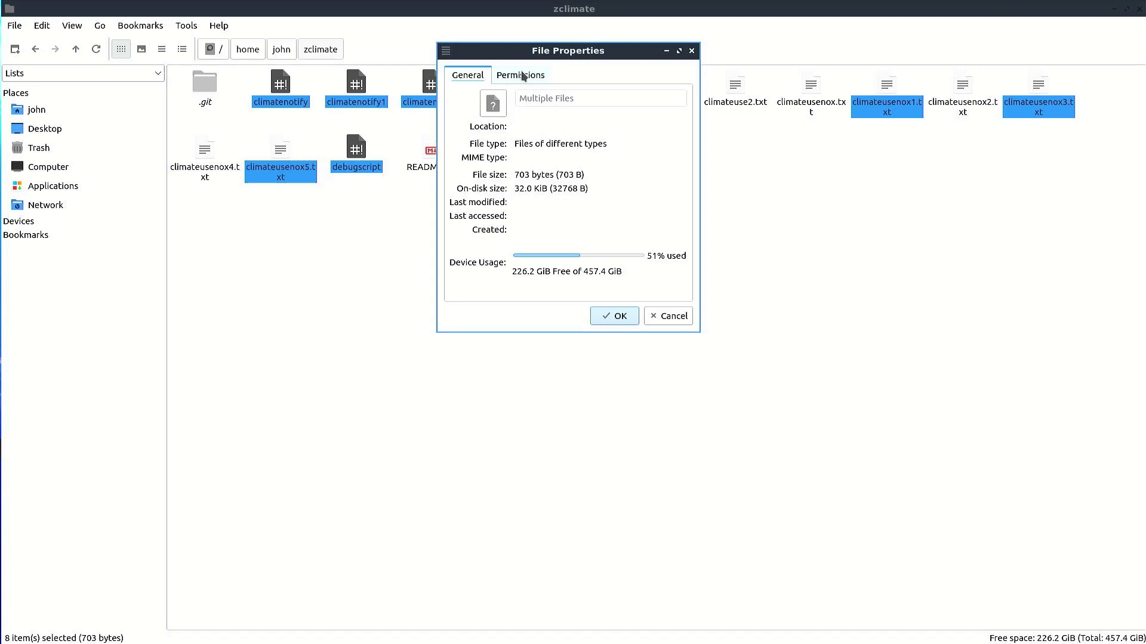
click(525, 76)
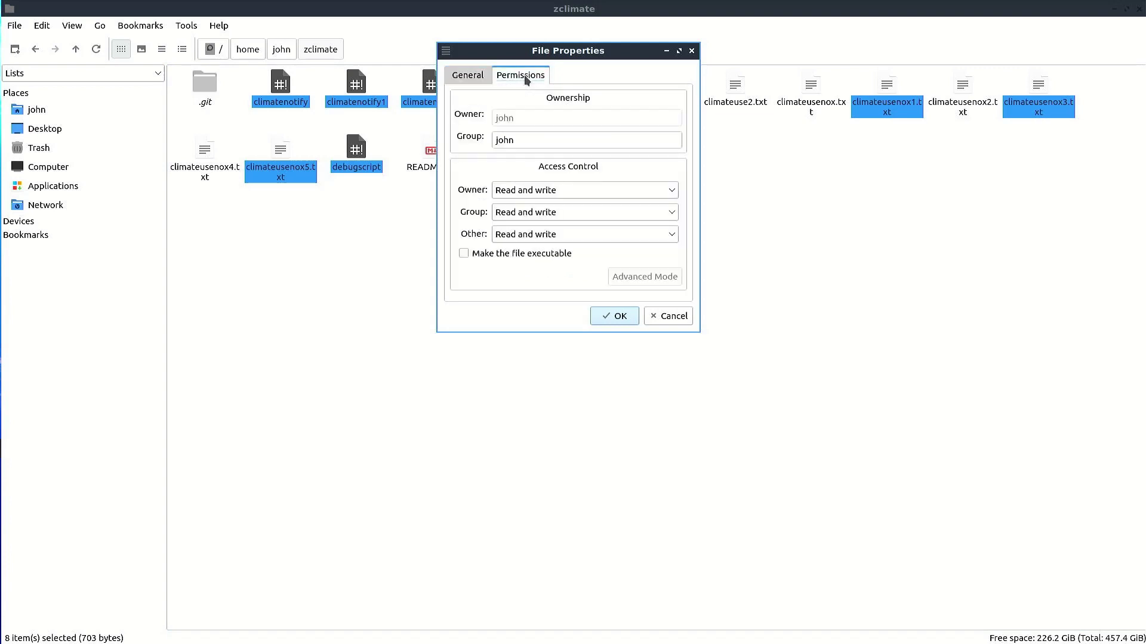
click(464, 255)
drag(604, 52, 635, 210)
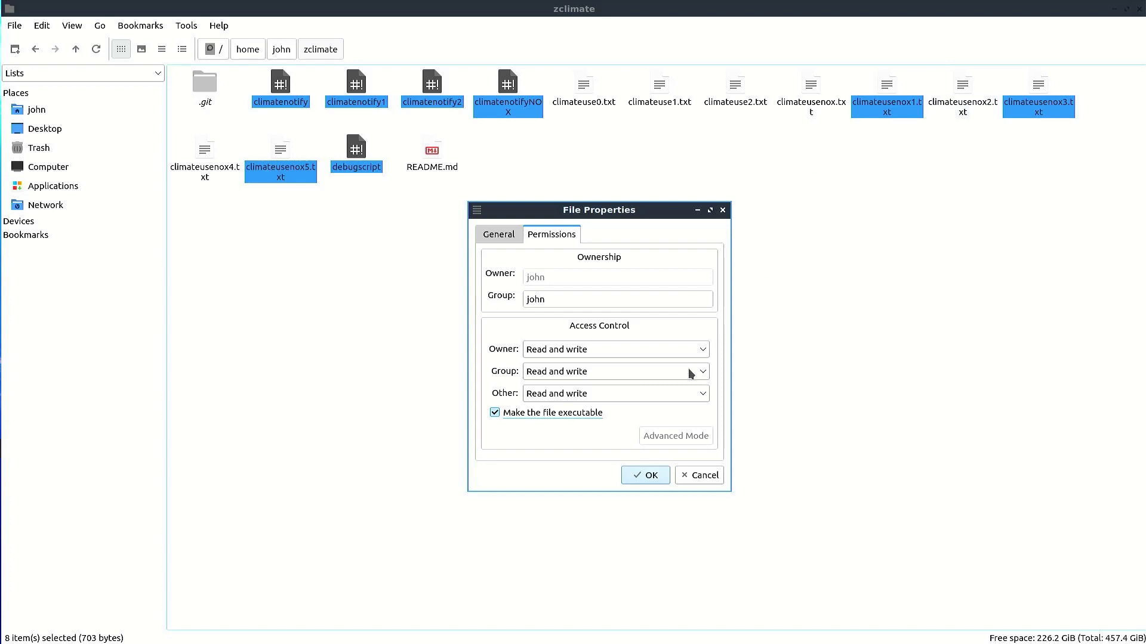
click(642, 475)
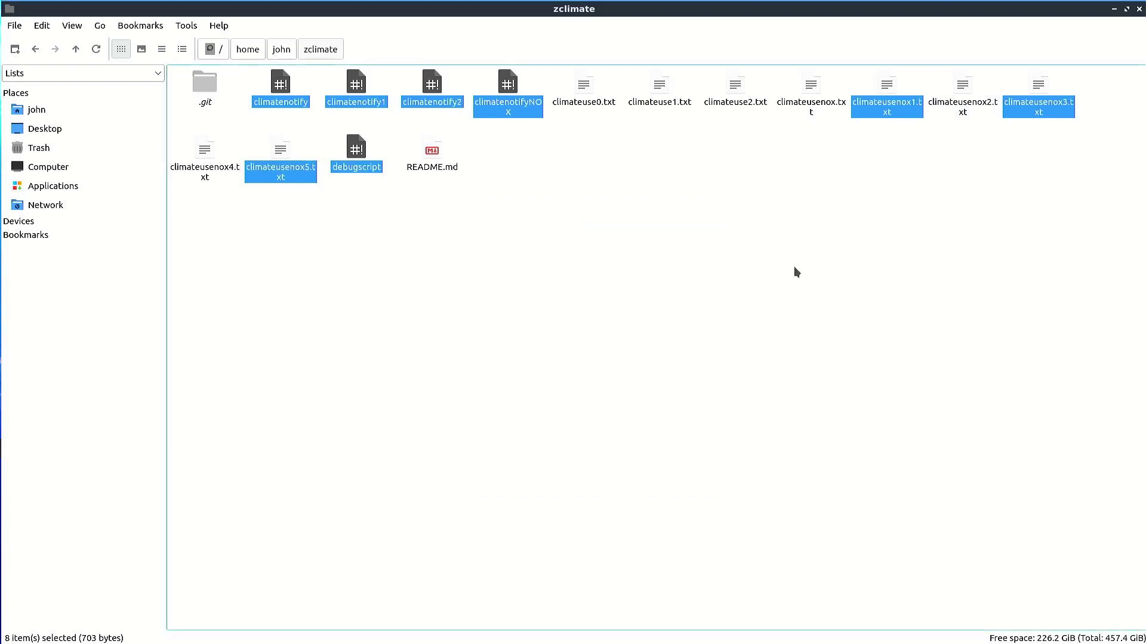
click(518, 286)
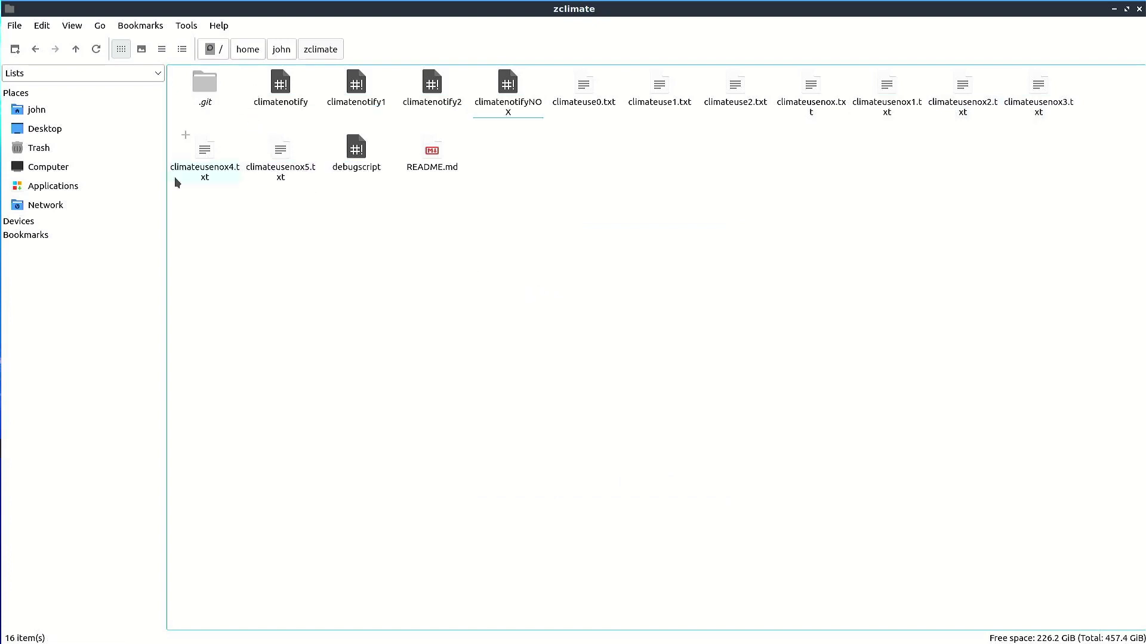
- Cut all climatenotify scripts, climateuse text files and debugscript from the zclimate folder, excluding .git and README.md
drag(175, 77, 1083, 165)
ctrl+click(441, 164)
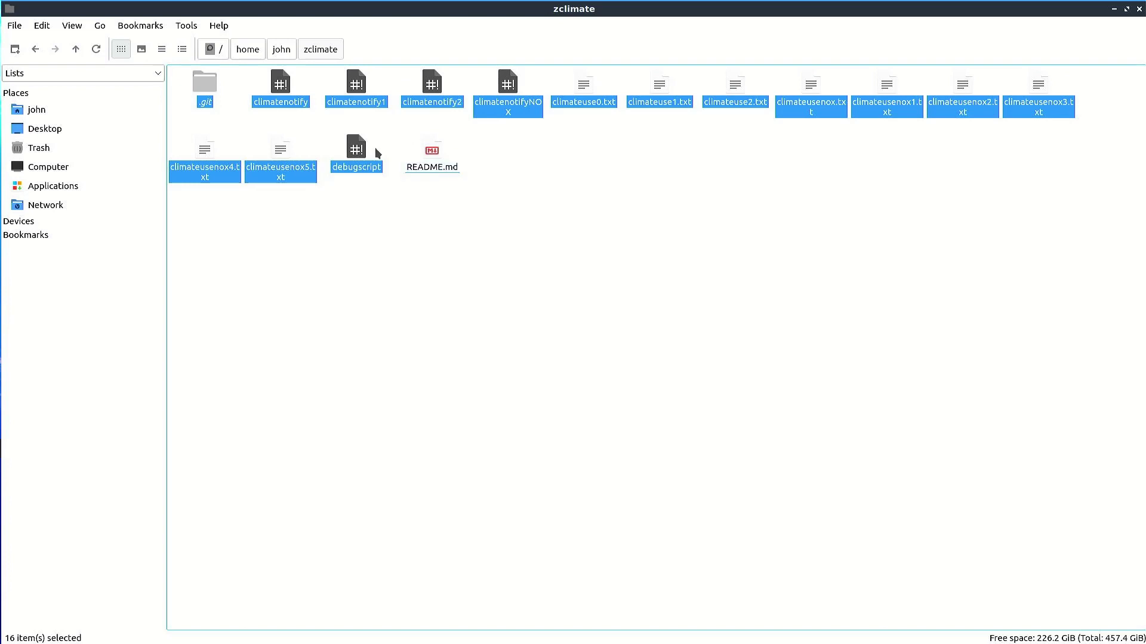
ctrl+click(200, 87)
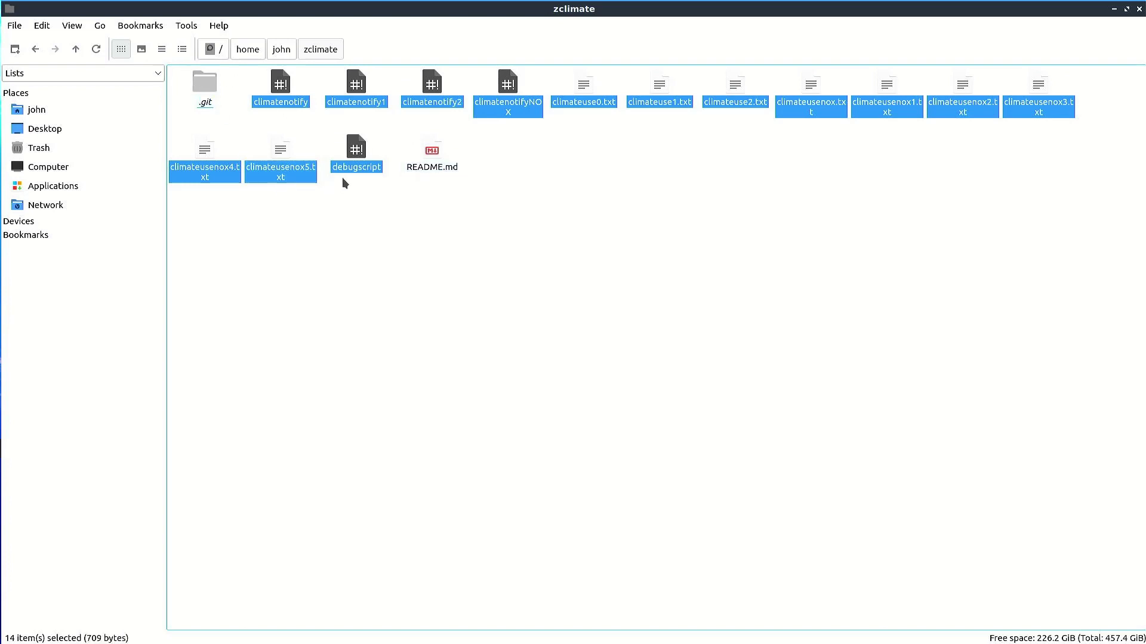
right_click(376, 103)
right_click(430, 99)
click(475, 143)
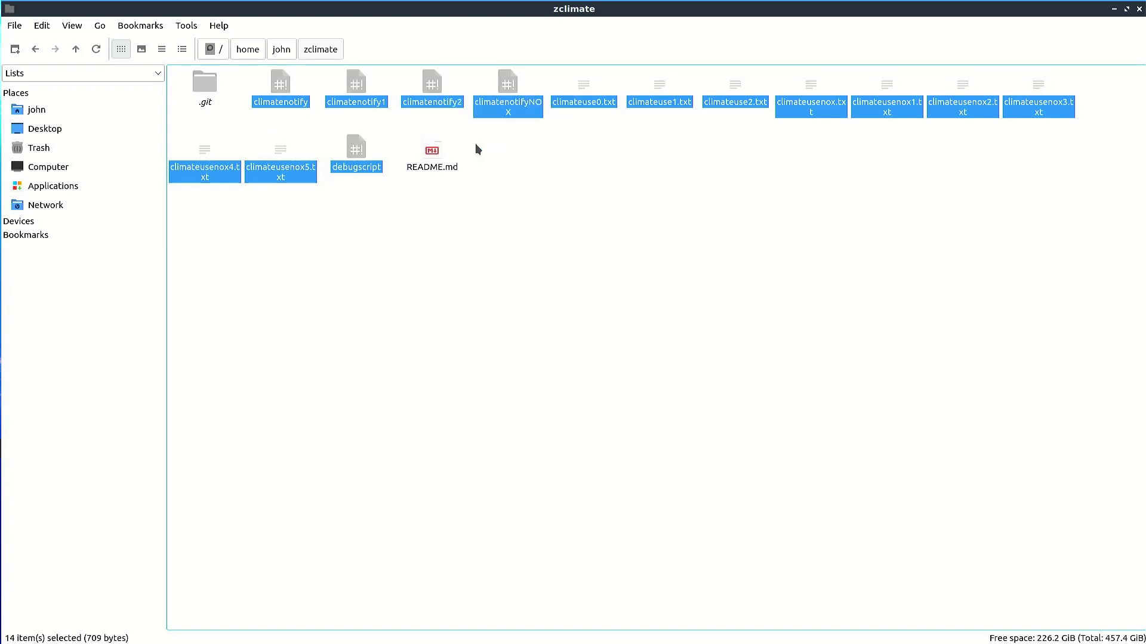
- Paste the cut files into the src folder inside the home directory's zcash folder
click(100, 106)
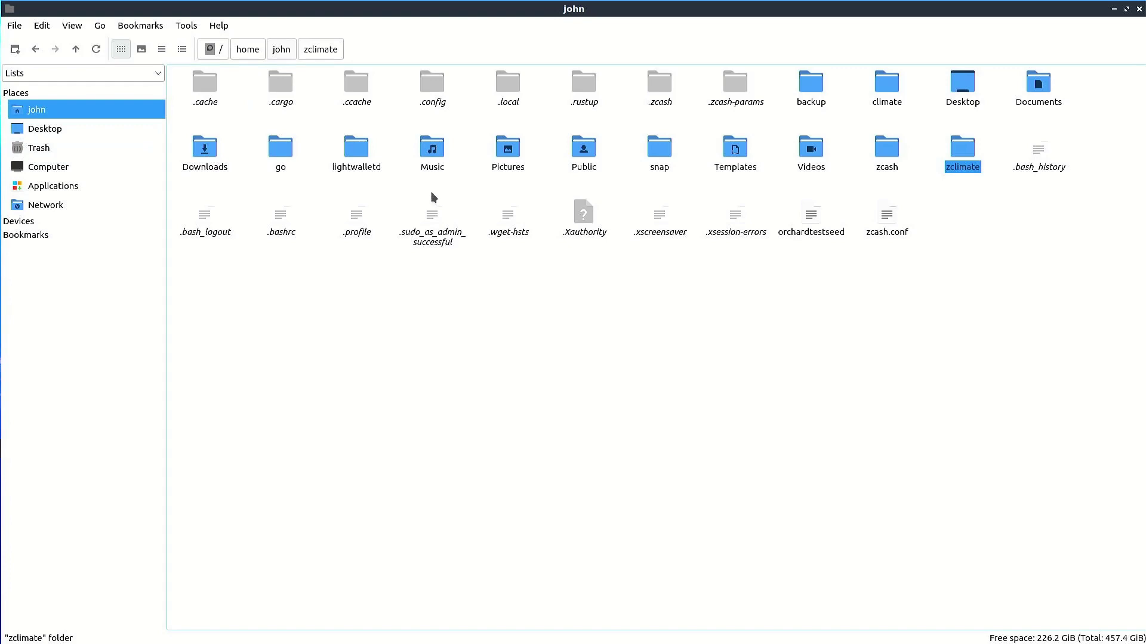
double_click(883, 152)
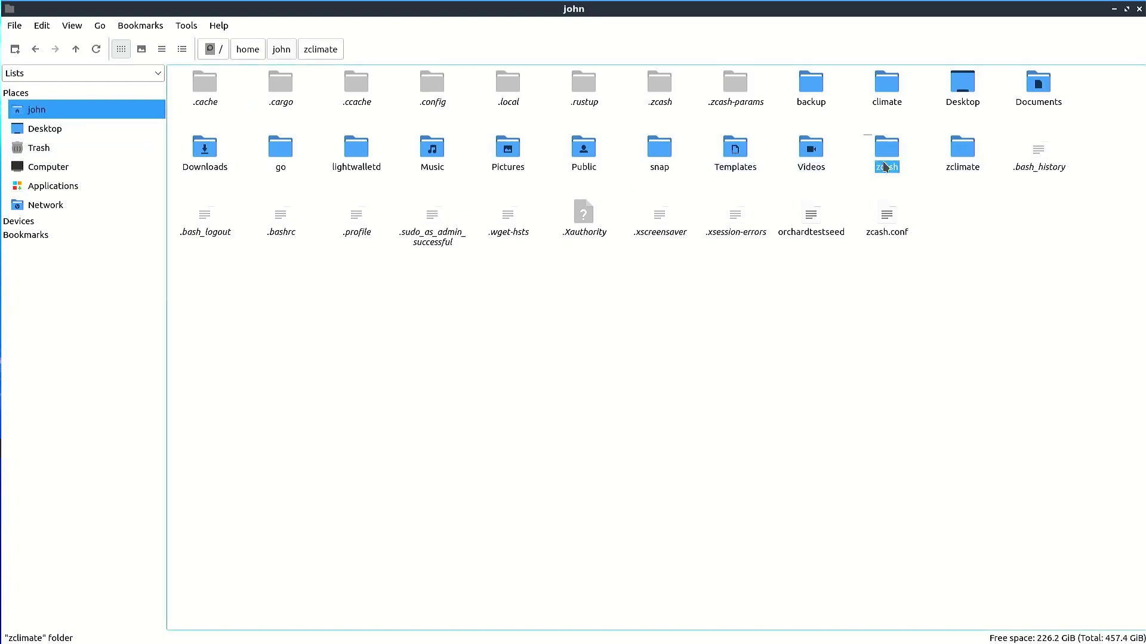
double_click(954, 101)
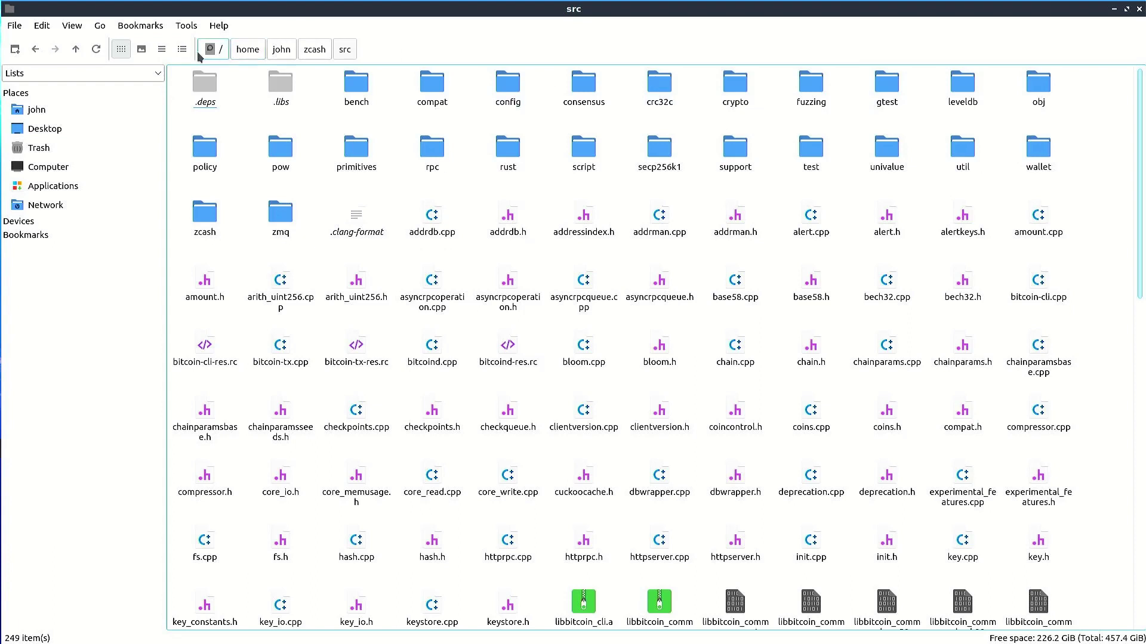
click(36, 49)
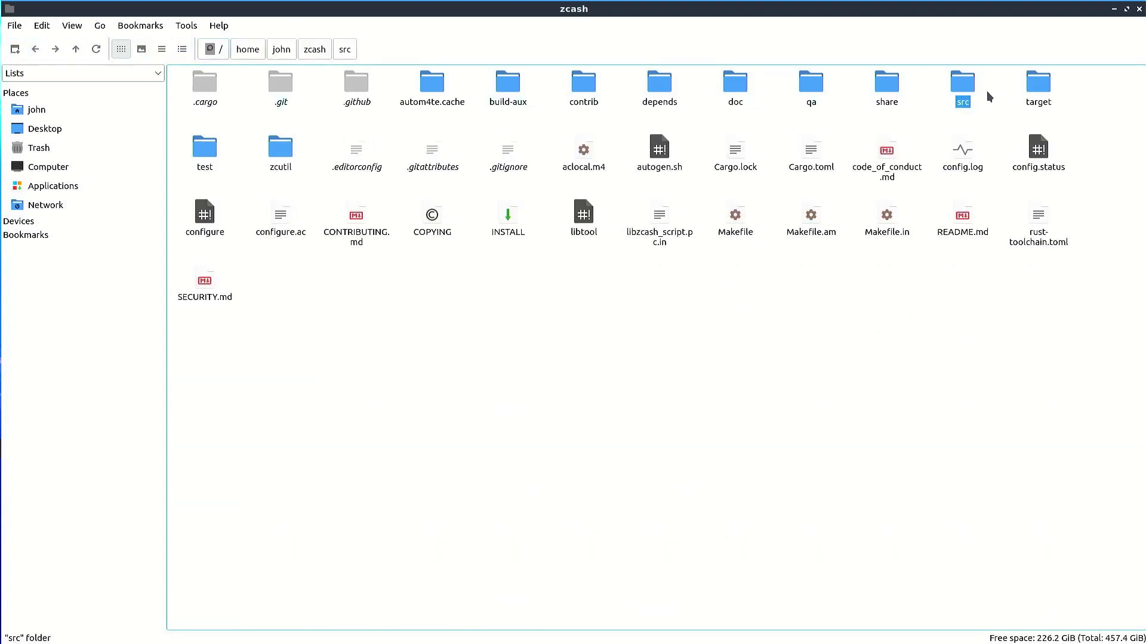
right_click(969, 95)
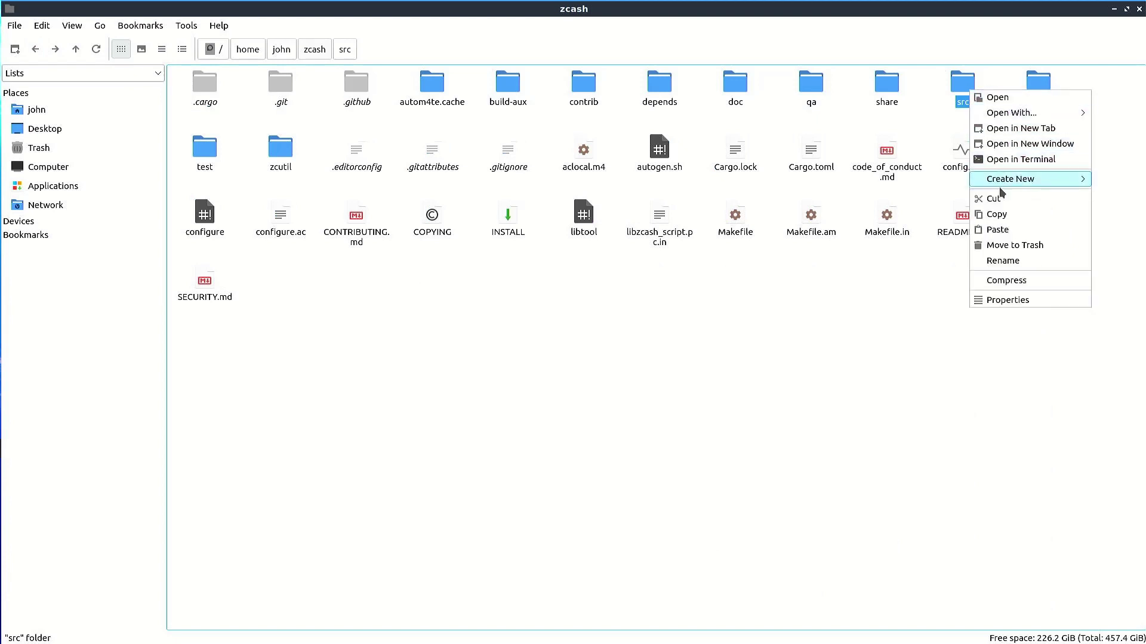
click(1007, 227)
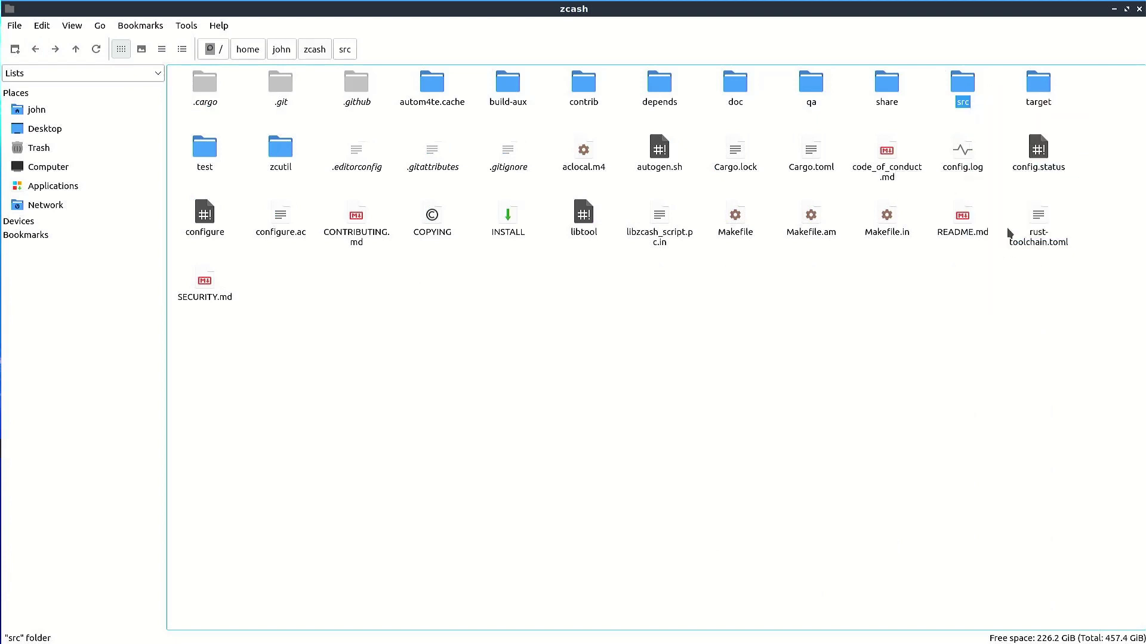
- Open zcash's src folder and examine the pasted climatenotify and climateuse files in a detailed list
double_click(962, 88)
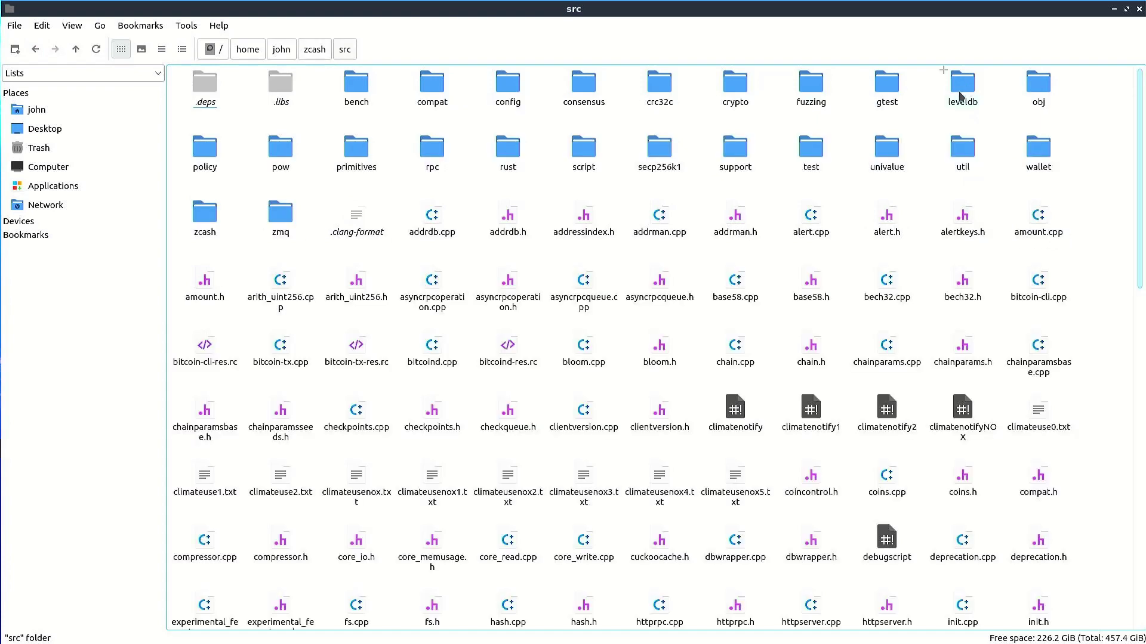
click(182, 49)
scroll(236, 227, down, 1)
scroll(235, 231, down, 13)
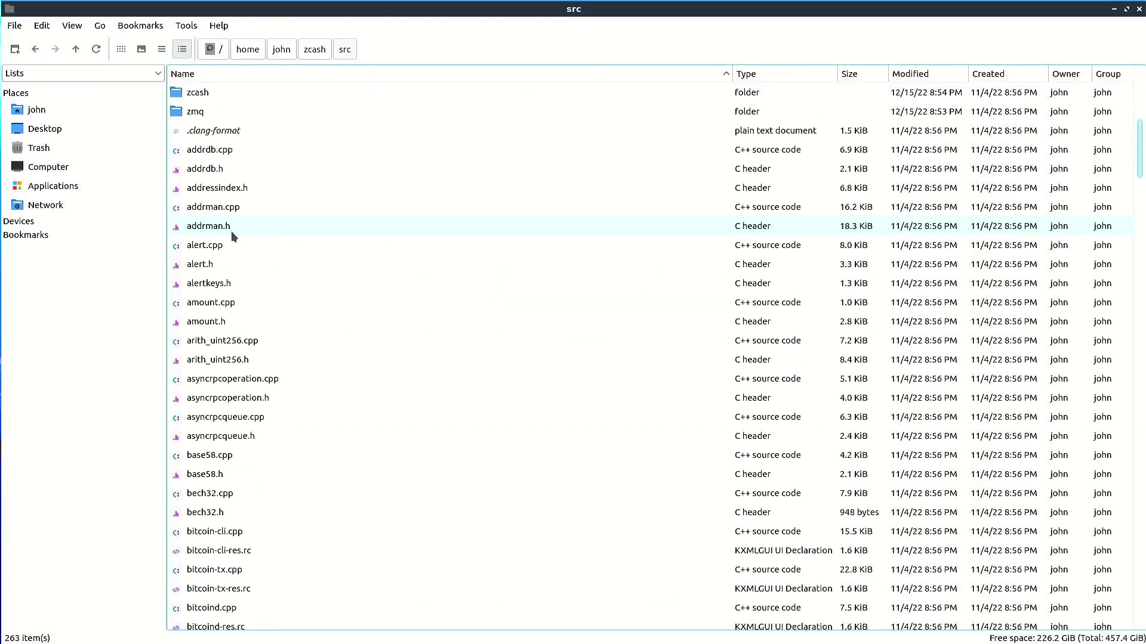
scroll(234, 231, down, 5)
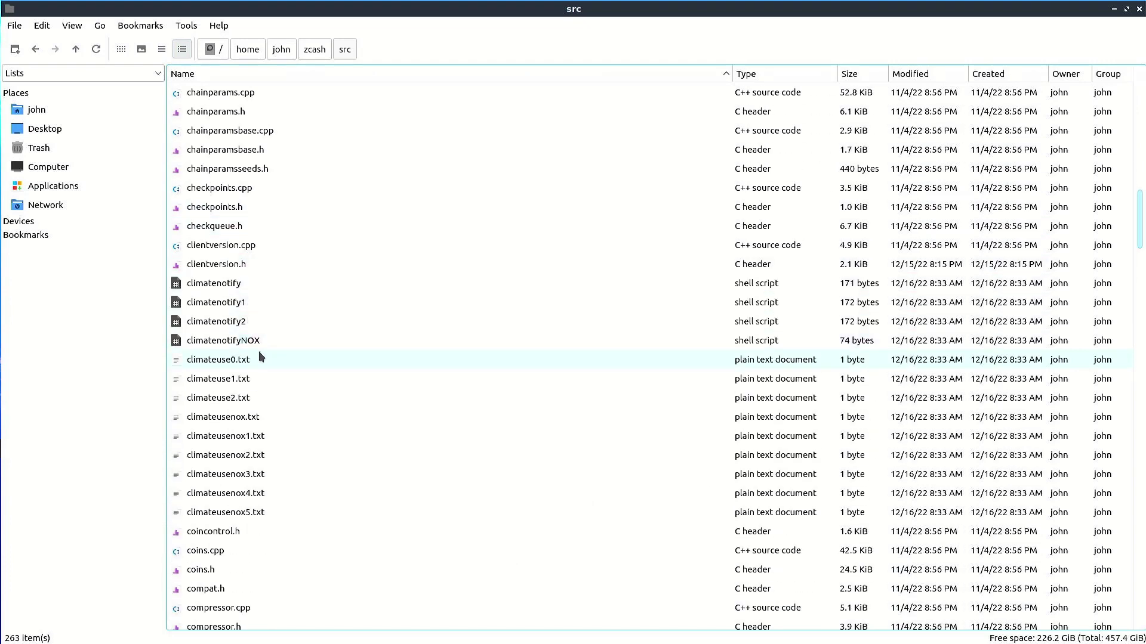
scroll(267, 369, down, 2)
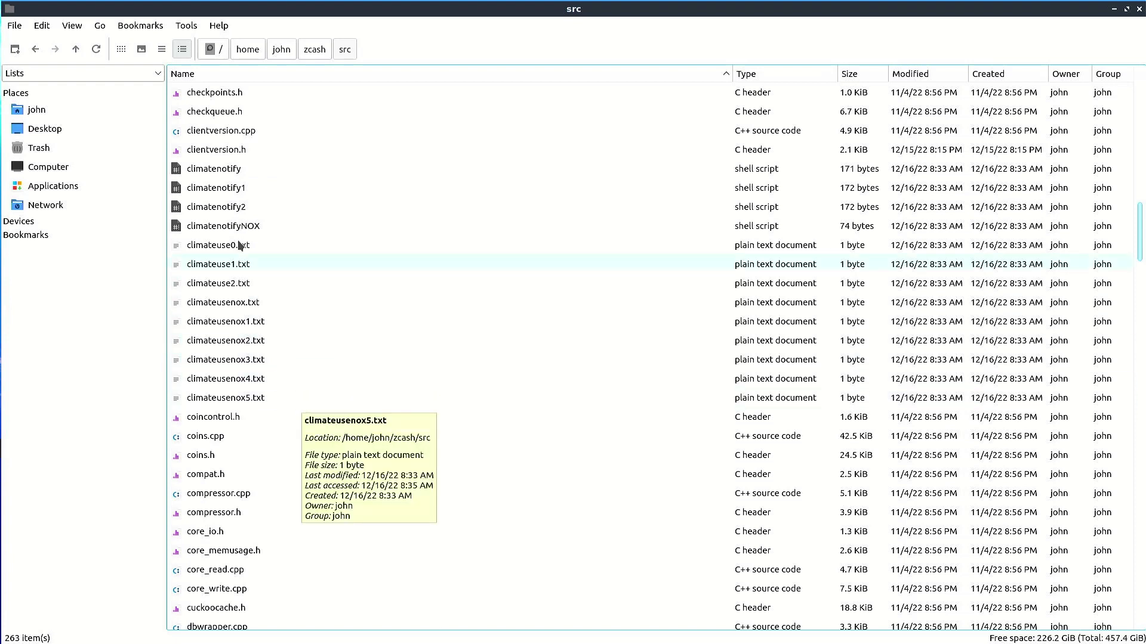
- Minimize the file manager and open three additional tabs in the upper terminal window
click(1114, 9)
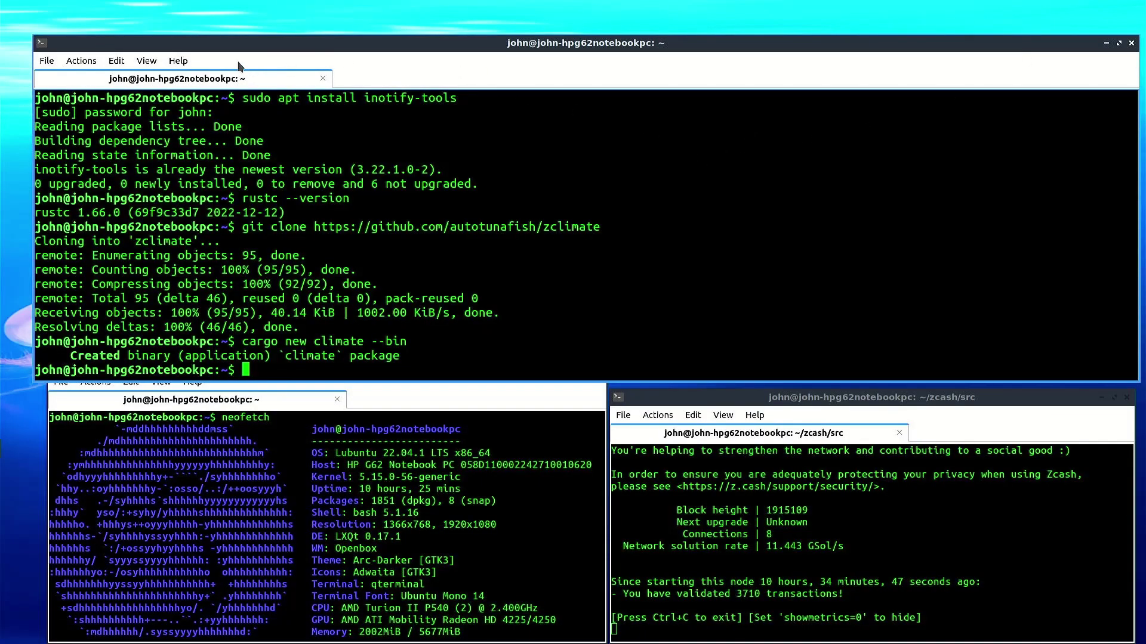
click(53, 59)
mouse_move(66, 67)
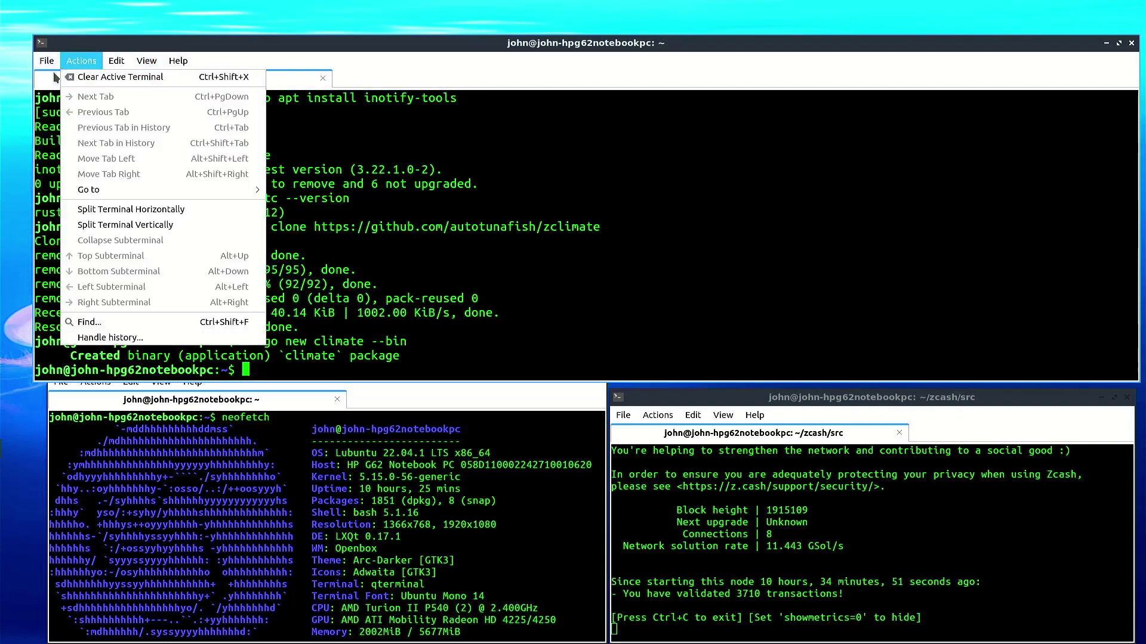
click(51, 84)
click(49, 62)
click(54, 76)
click(52, 63)
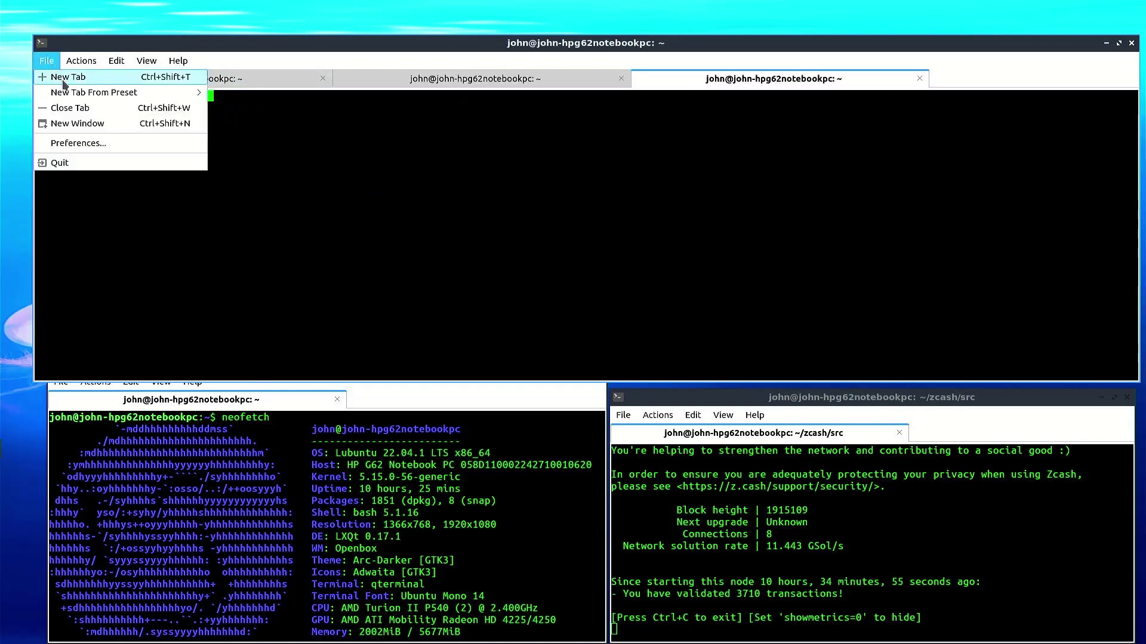
click(60, 78)
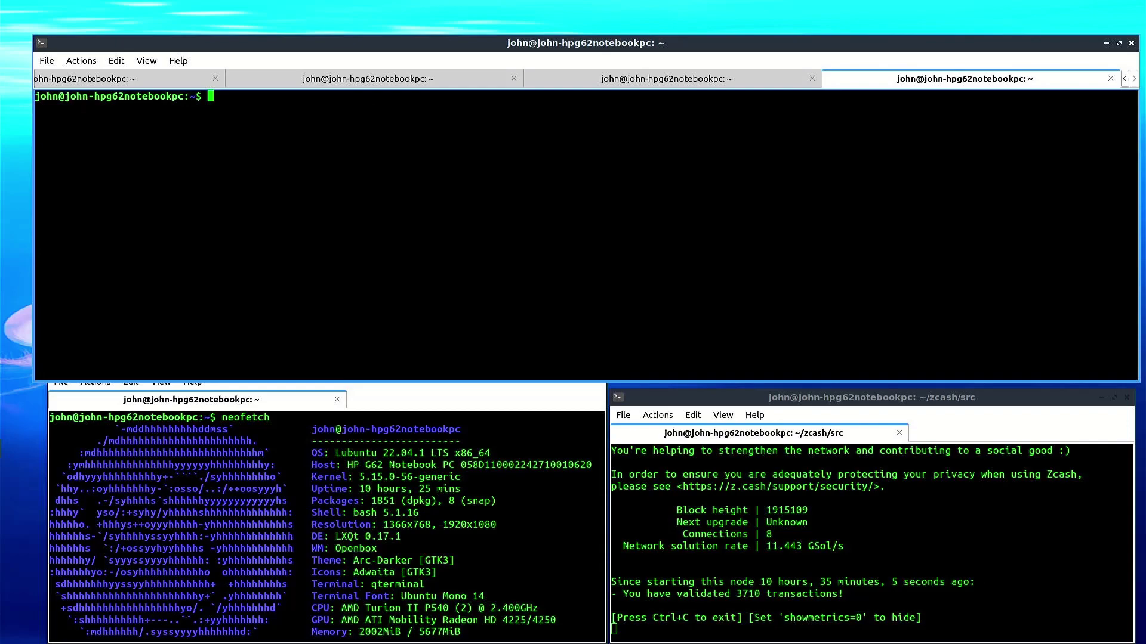
- Switch back to the file manager and cut debugscript from zcash's src folder
key(alt+Tab)
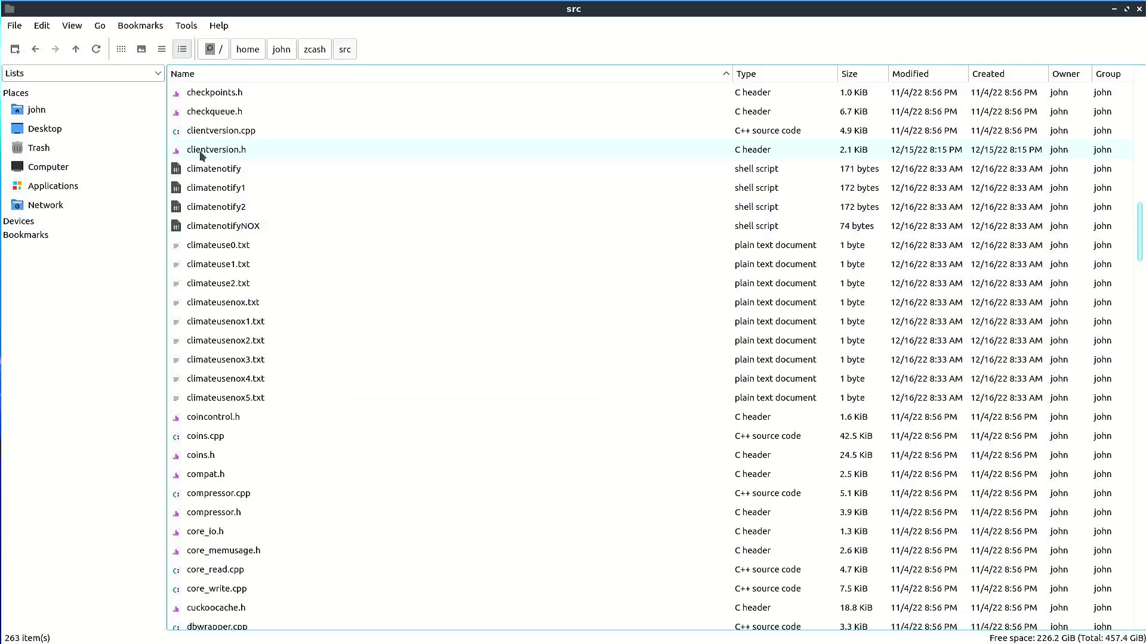
click(34, 49)
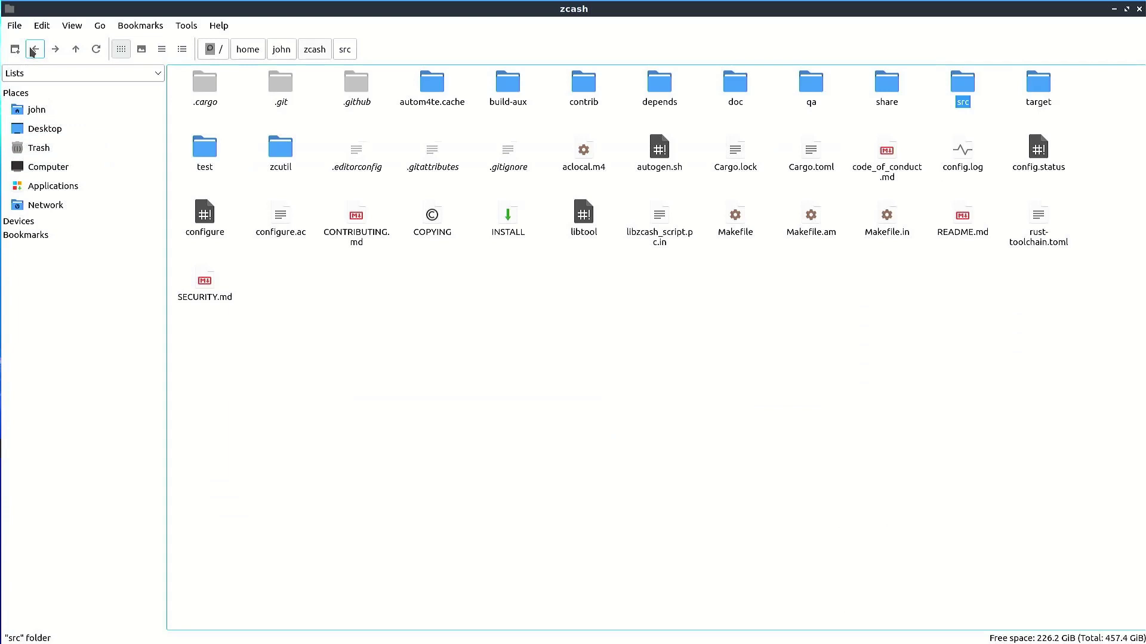
click(34, 50)
click(34, 49)
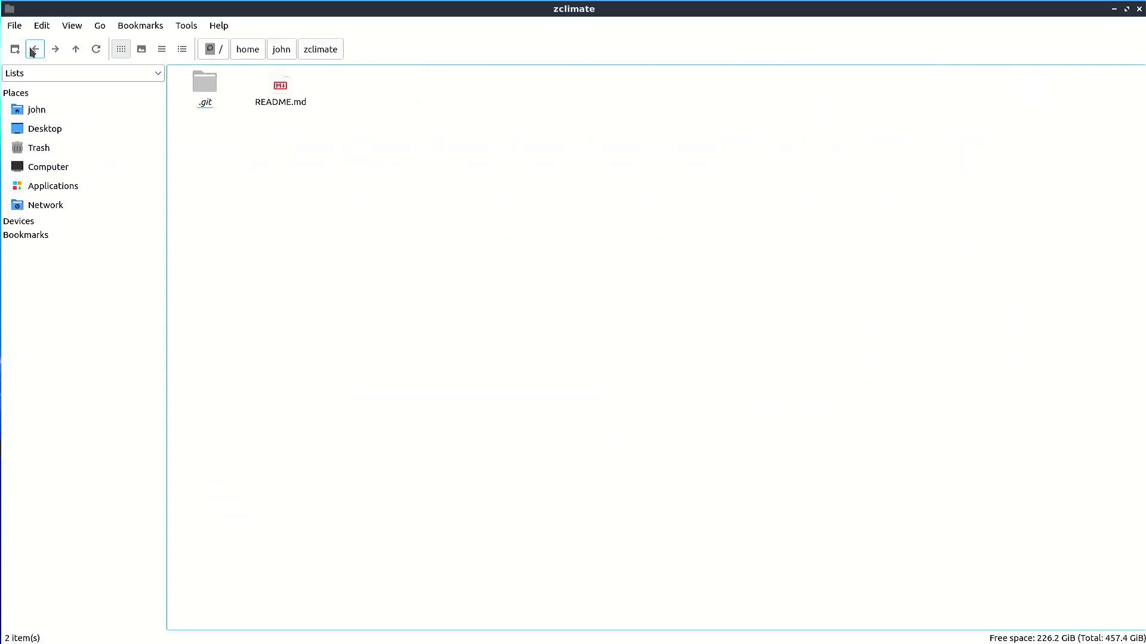
click(55, 53)
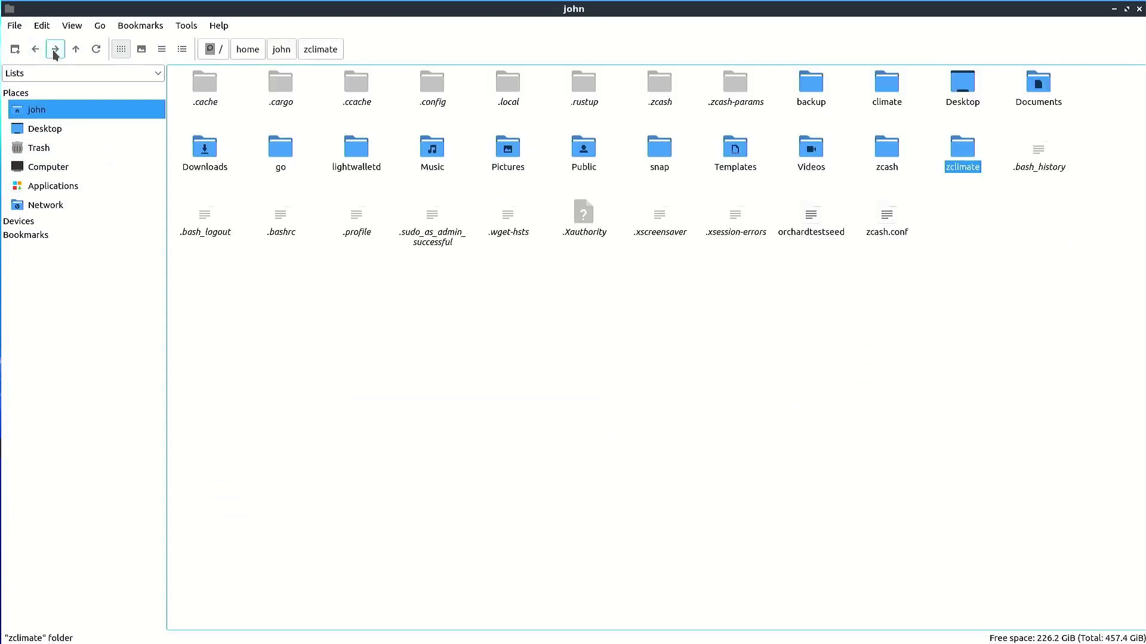
click(55, 54)
click(55, 53)
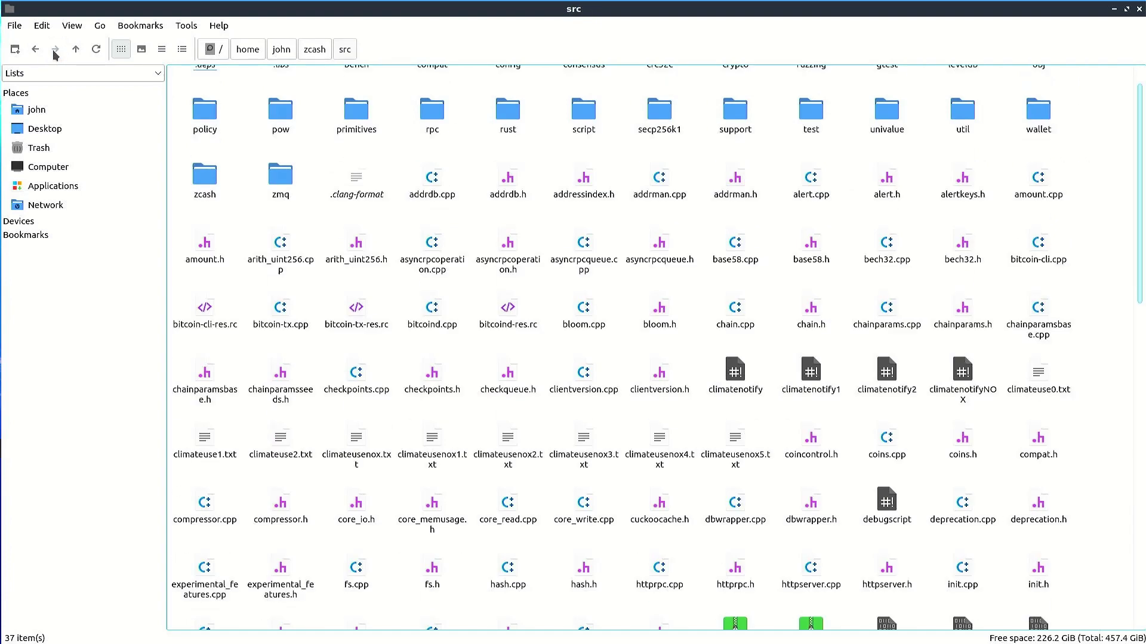
right_click(883, 523)
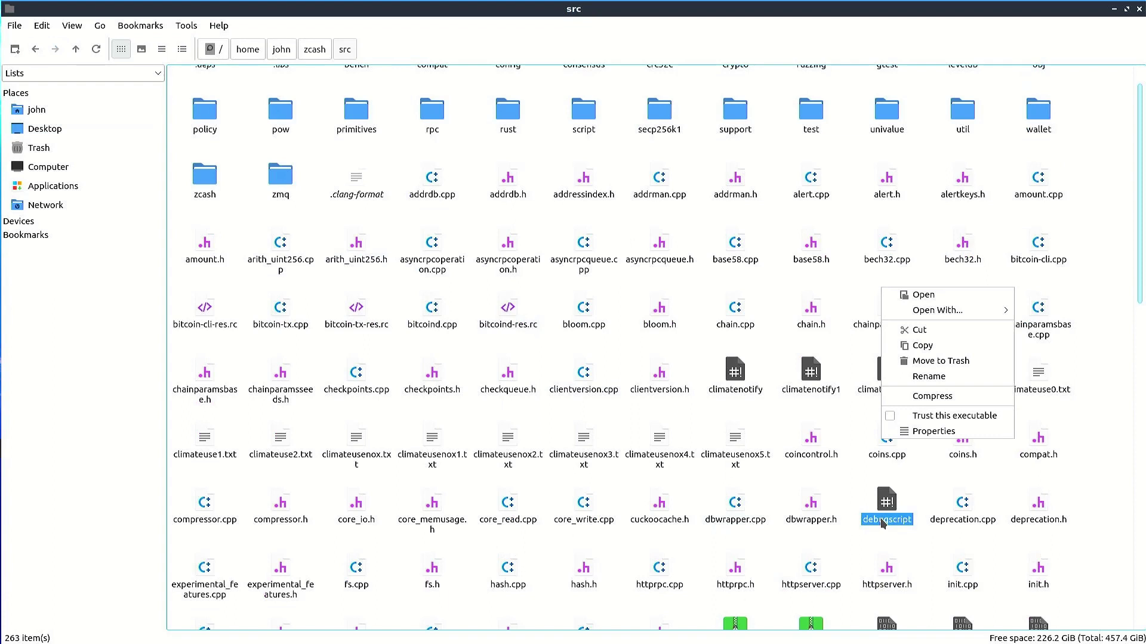
click(921, 330)
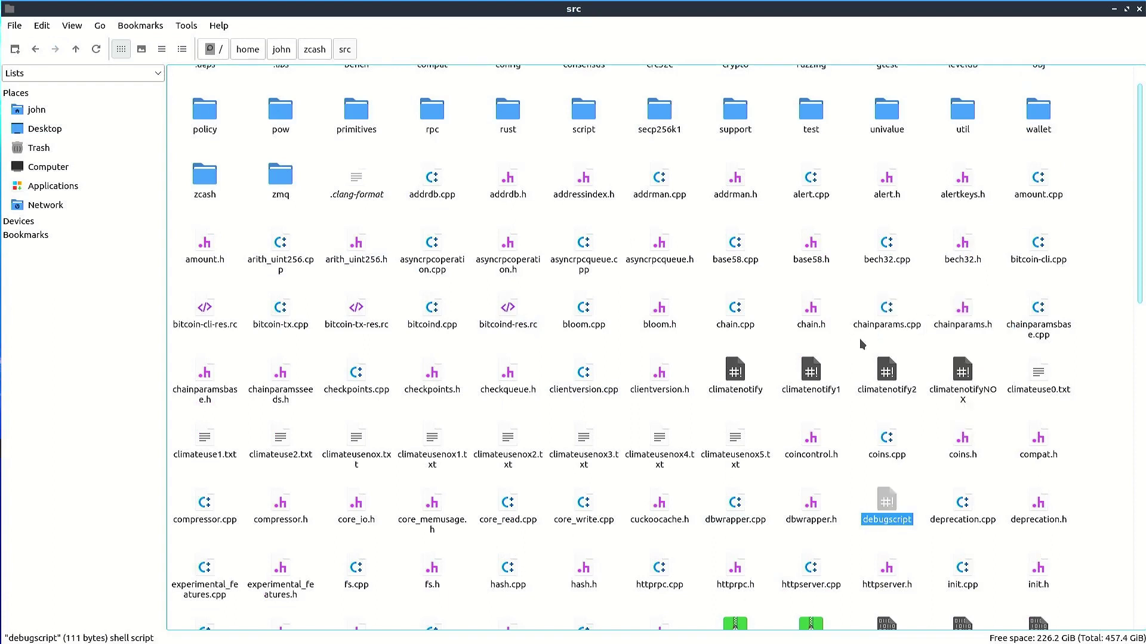
- Return to the home directory and paste the cut debugscript into the hidden .zcash folder
click(1112, 10)
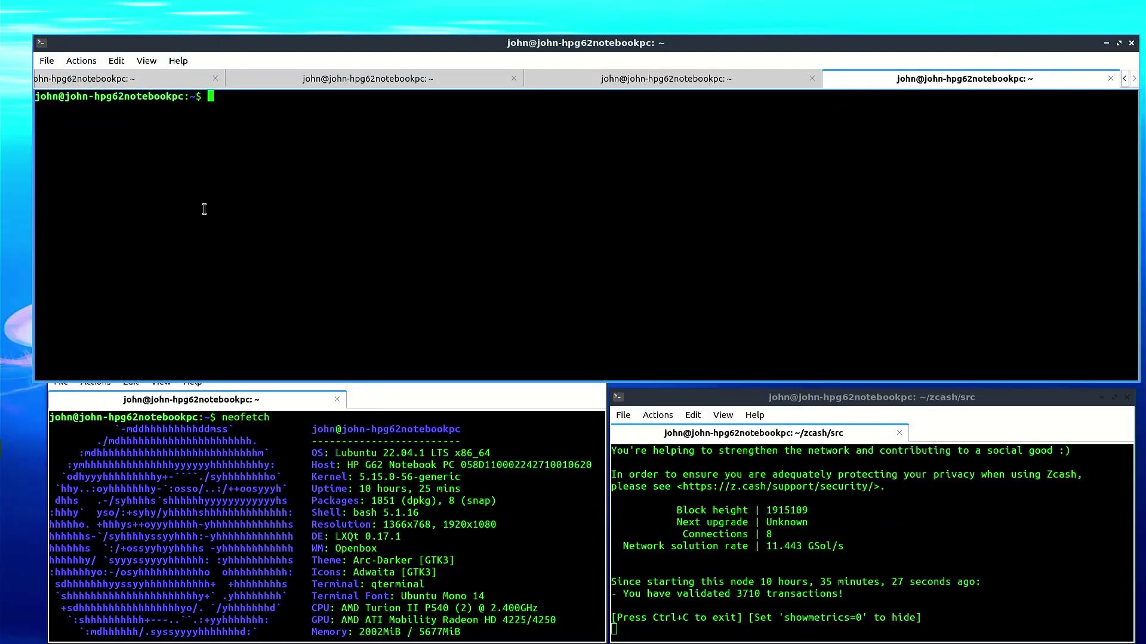
key(alt+Tab)
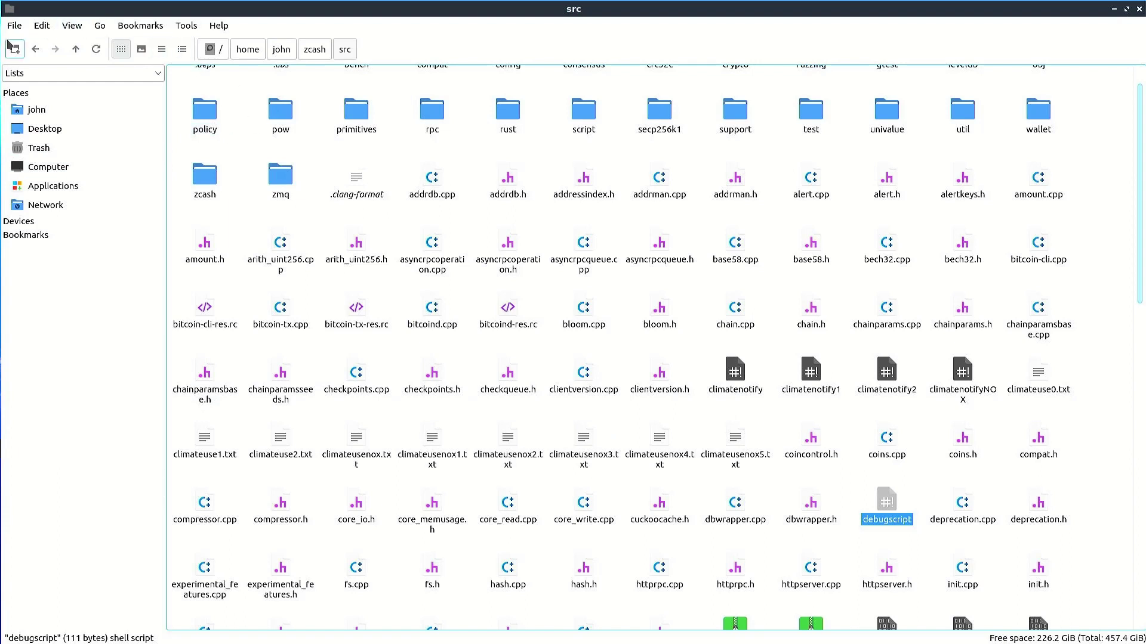
click(35, 49)
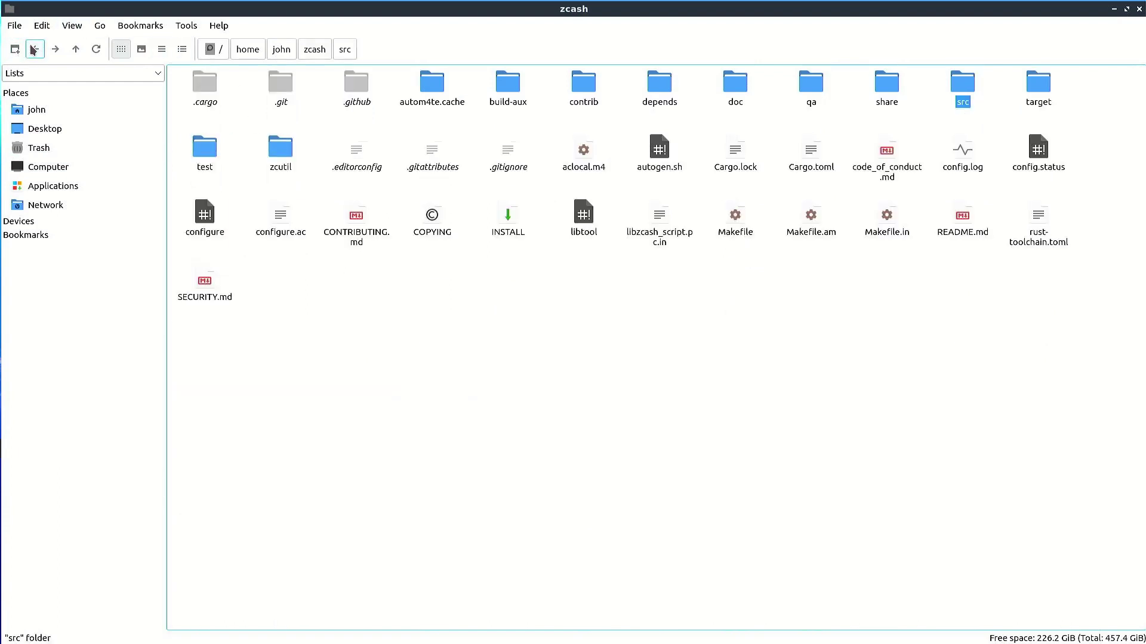
click(34, 49)
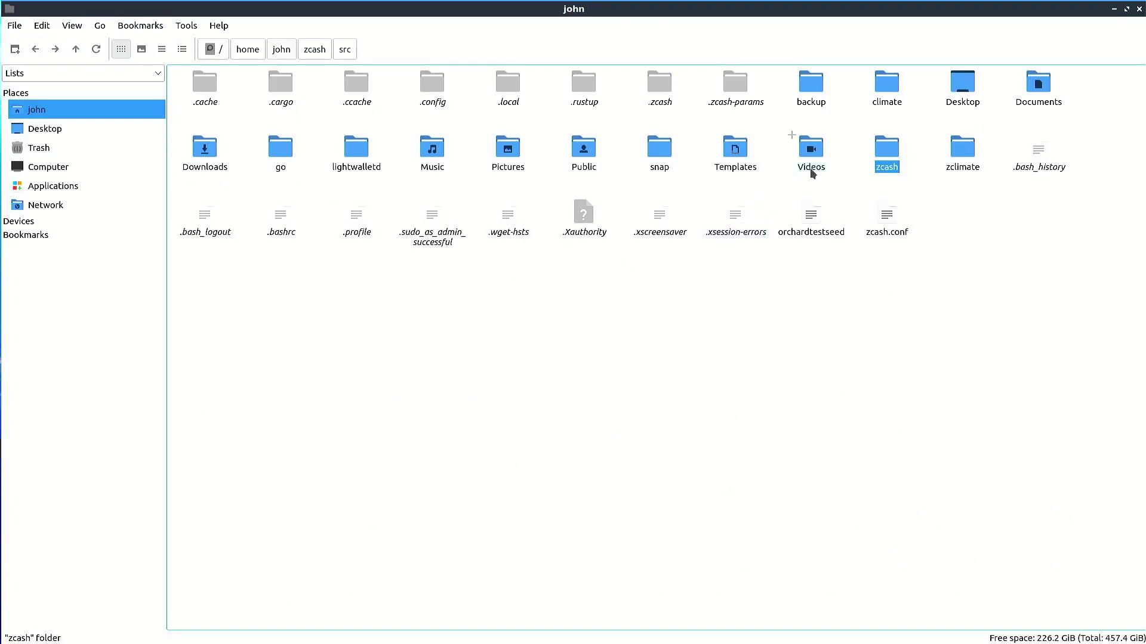
mouse_move(667, 107)
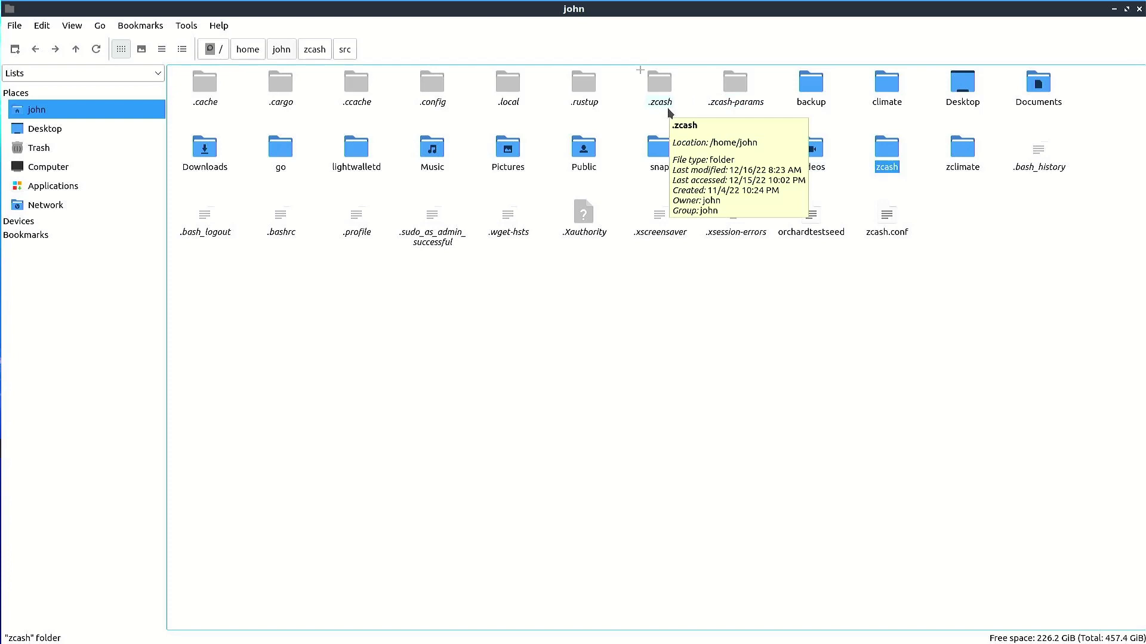
double_click(667, 108)
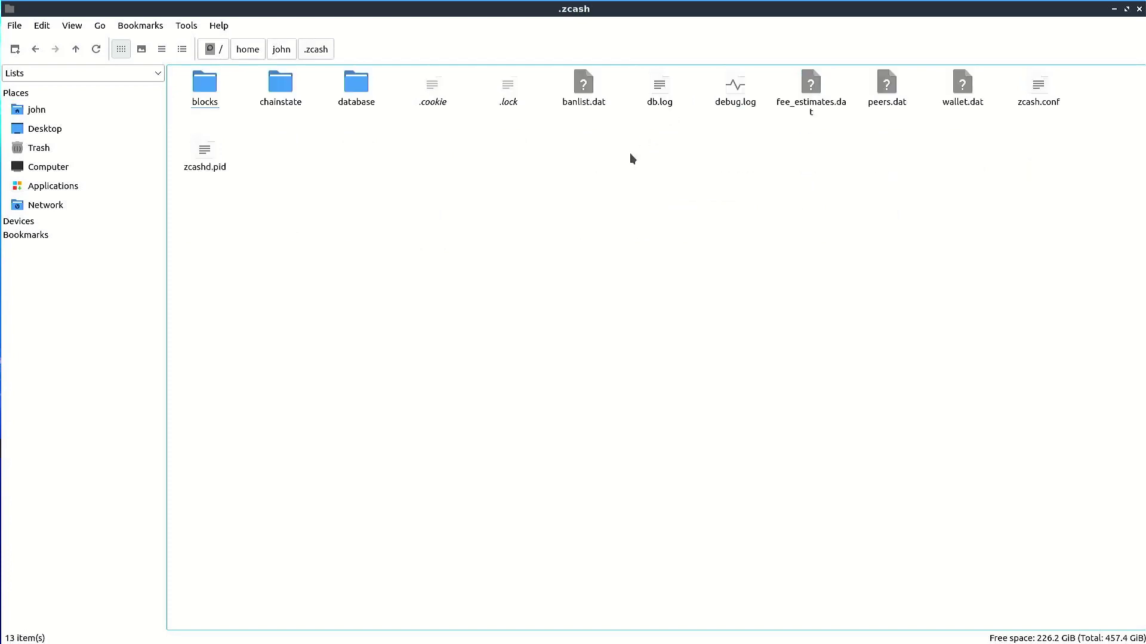
right_click(619, 187)
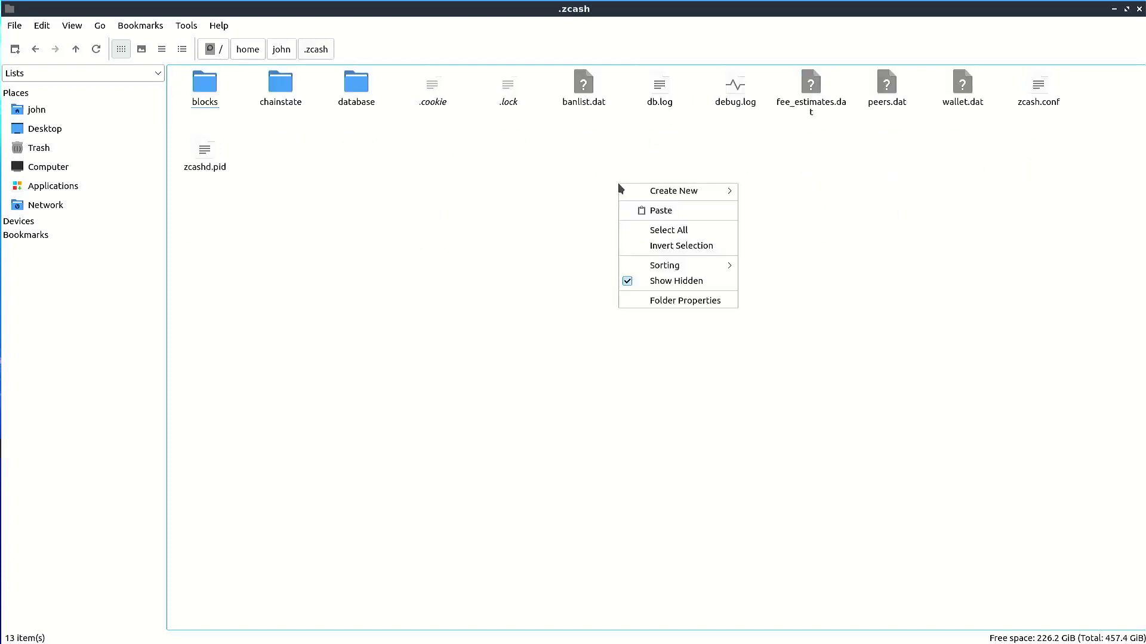
click(650, 210)
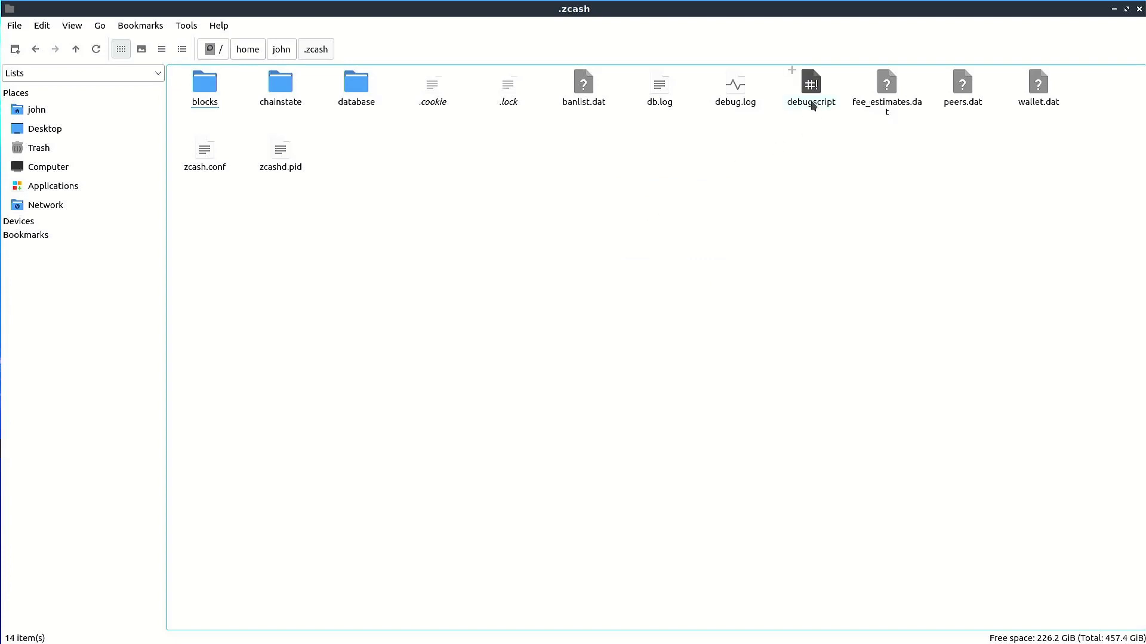
- Minimize the file manager and enter cd zcash at the prompt of the upper terminal's second visible tab
click(1113, 9)
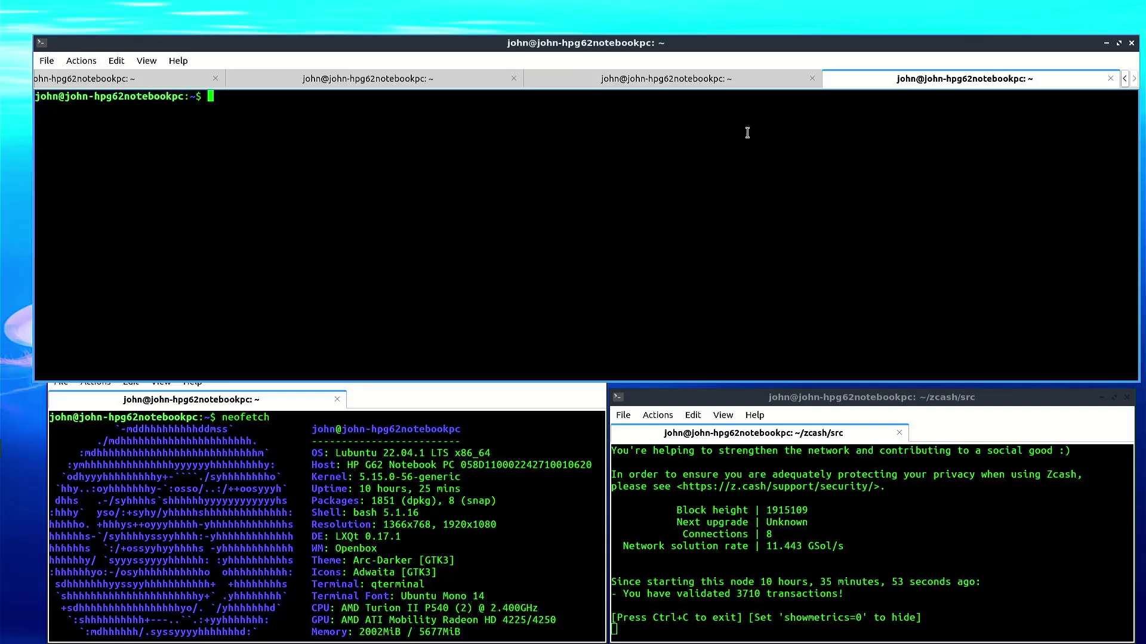
click(460, 74)
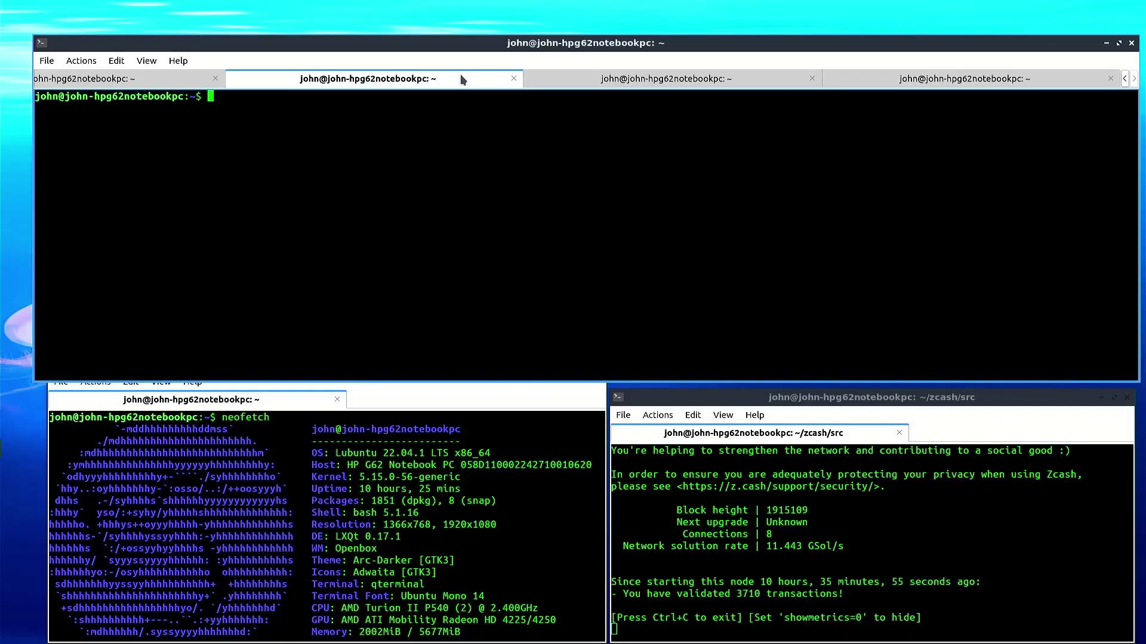
click(695, 83)
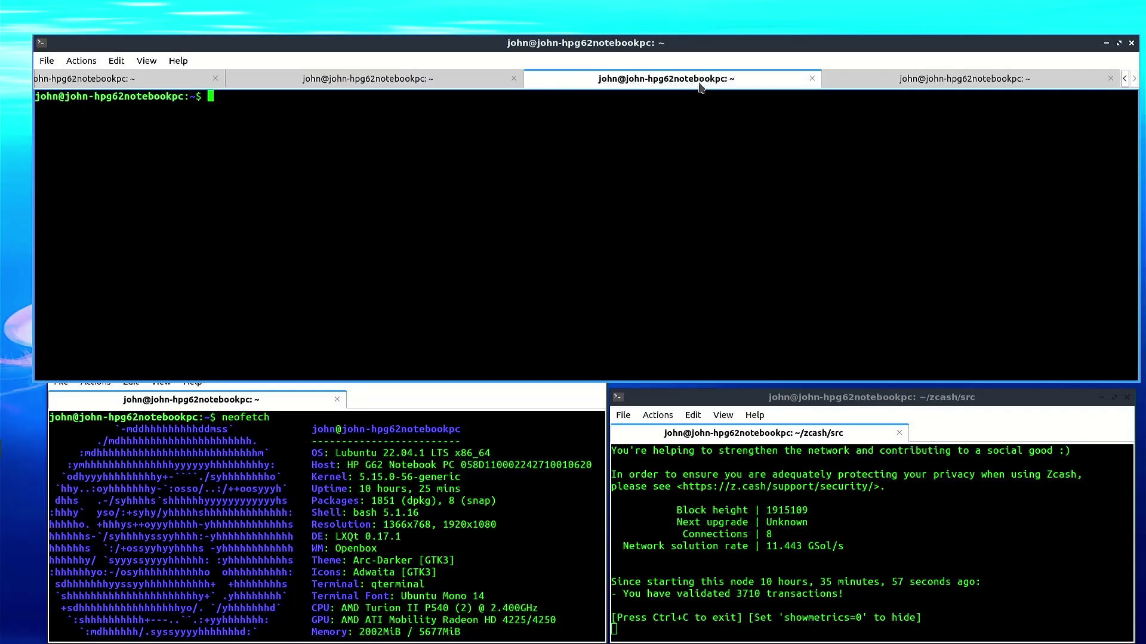
click(910, 79)
click(438, 70)
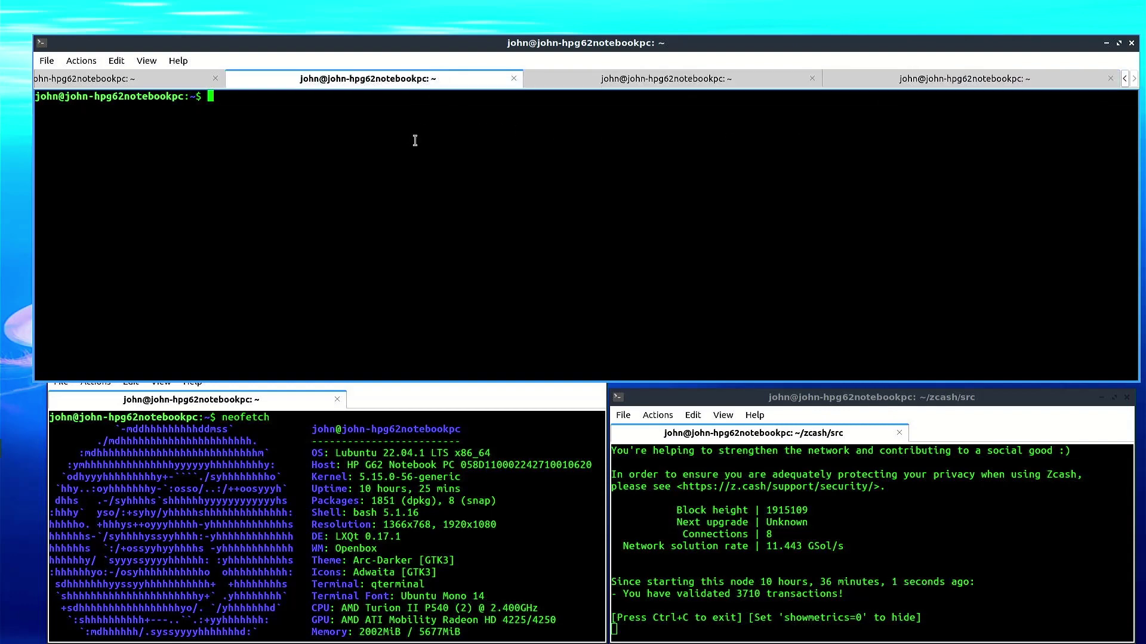
text(cd zcash)
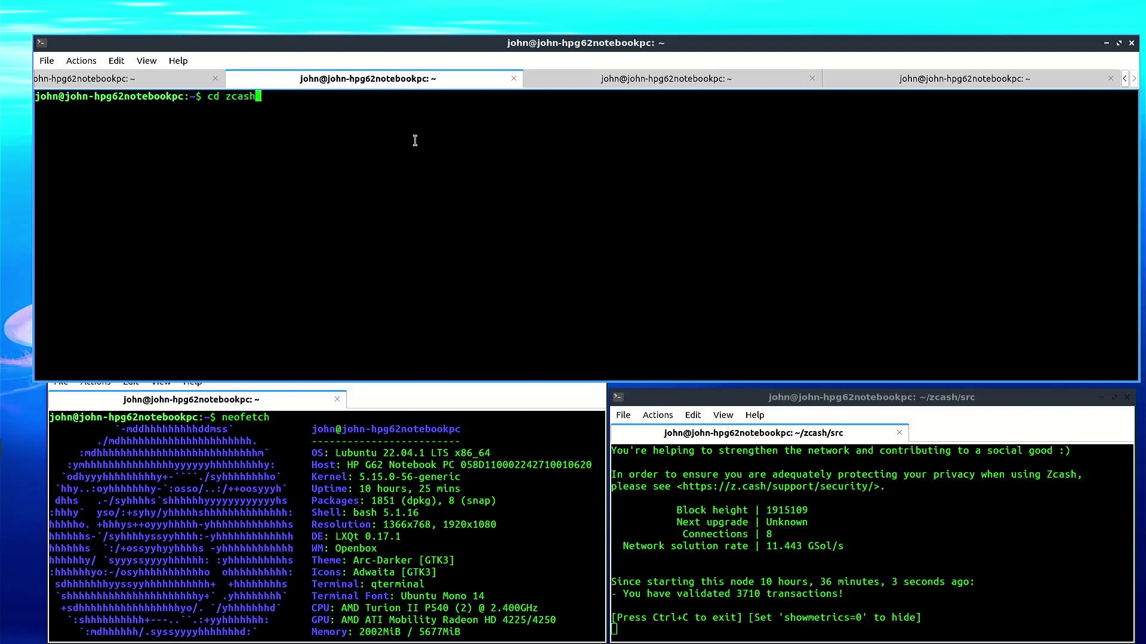